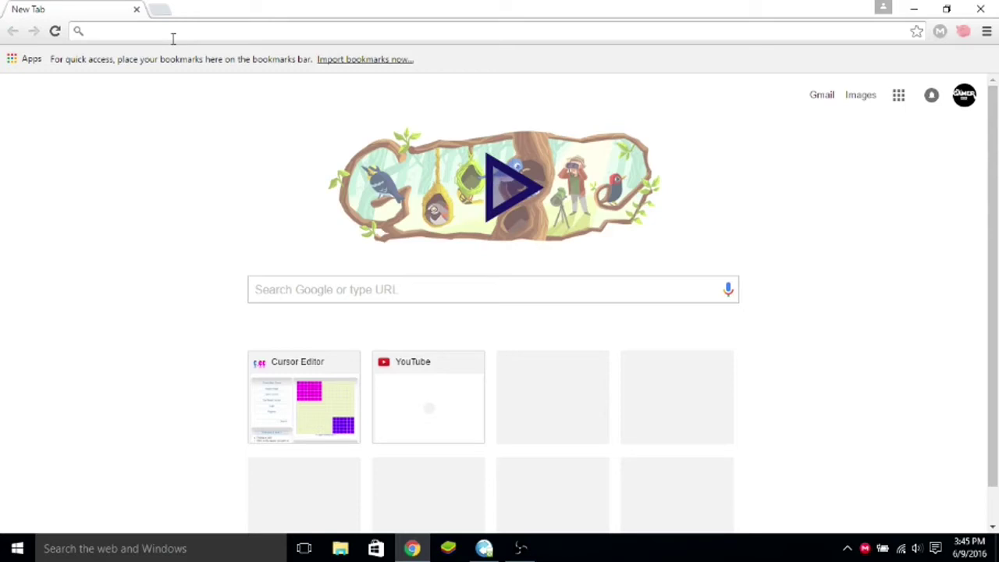
Step: Open cursor.cc and paint a freehand pattern of scattered magenta FF00DD squares across the drawing grid, with a denser cluster in its upper-left corner
{"action": "type", "text": "cursor.cc"}
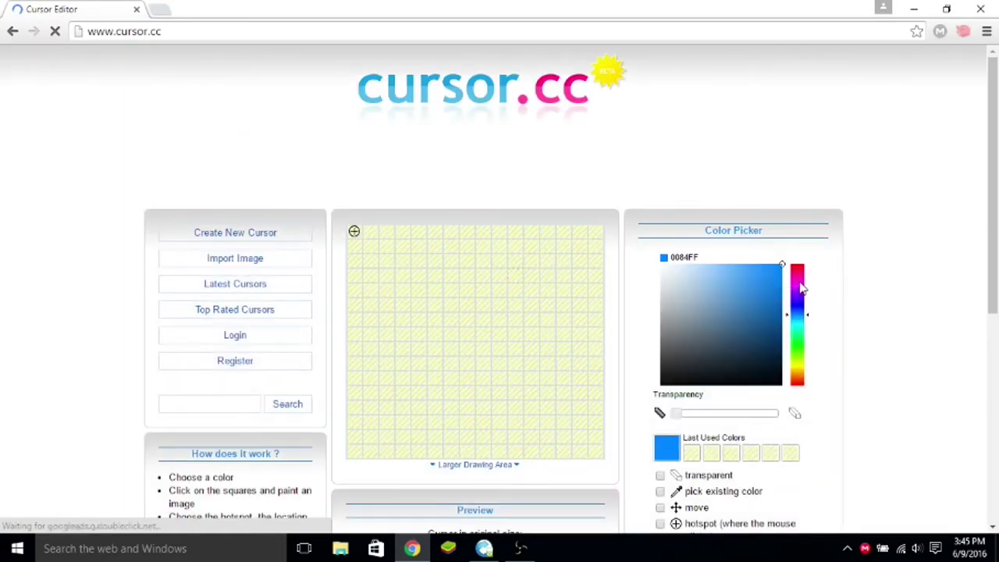
{"action": "left_click", "coordinate": [798, 281]}
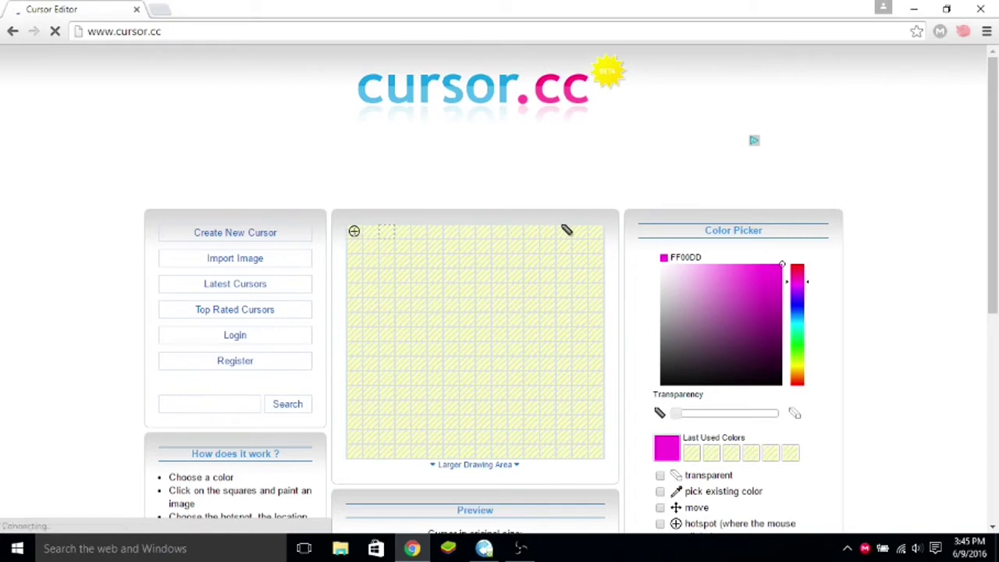
{"action": "left_click", "coordinate": [596, 247]}
{"action": "left_click", "coordinate": [595, 276]}
{"action": "left_click", "coordinate": [451, 422]}
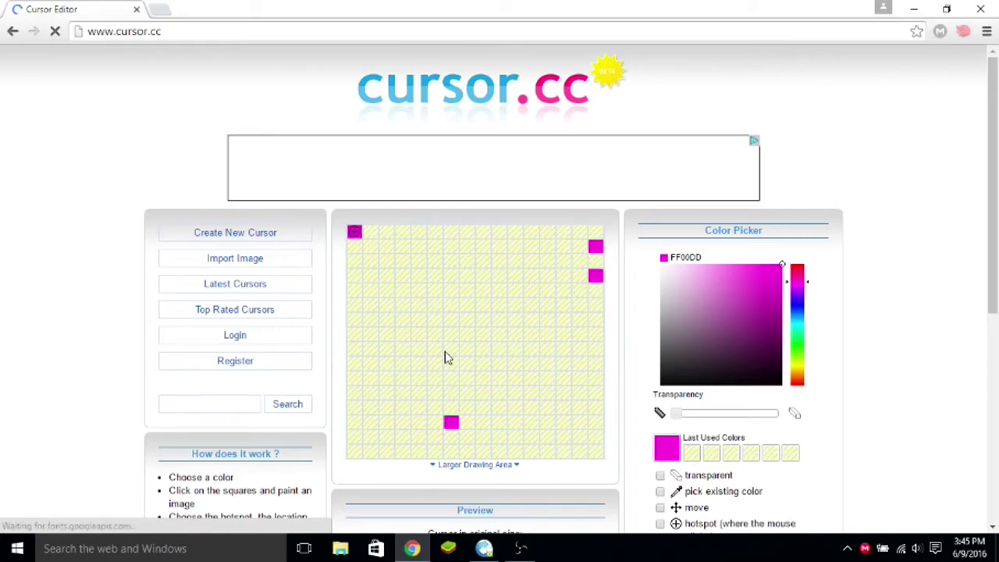
{"action": "left_click", "coordinate": [500, 276]}
{"action": "left_click", "coordinate": [483, 290]}
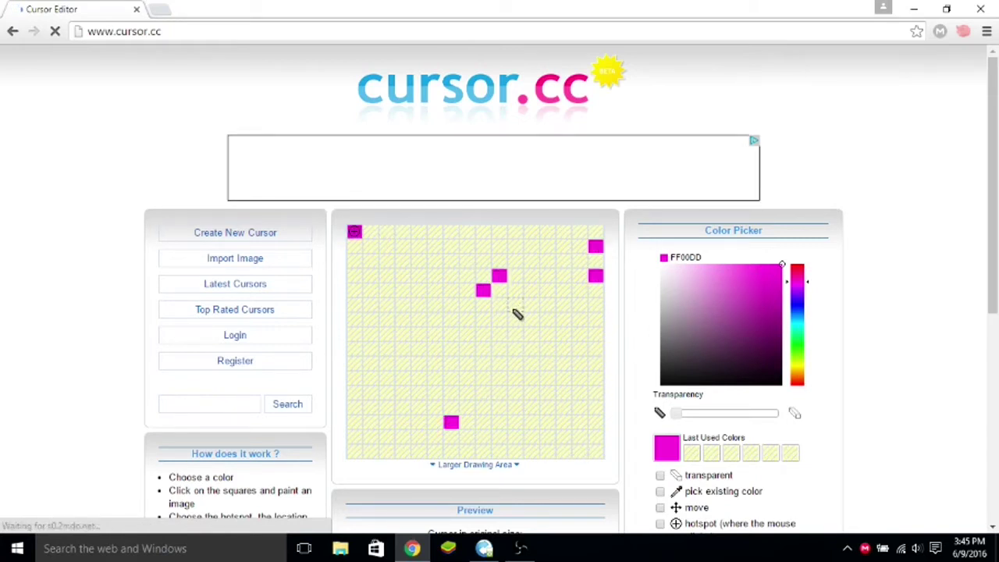
{"action": "left_click", "coordinate": [547, 304]}
{"action": "left_click_drag", "start_coordinate": [499, 349], "coordinate": [500, 379]}
{"action": "left_click", "coordinate": [531, 407]}
{"action": "left_click_drag", "start_coordinate": [579, 408], "coordinate": [579, 438]}
{"action": "left_click", "coordinate": [548, 422]}
{"action": "left_click_drag", "start_coordinate": [531, 364], "coordinate": [531, 378]}
{"action": "left_click_drag", "start_coordinate": [483, 320], "coordinate": [500, 320]}
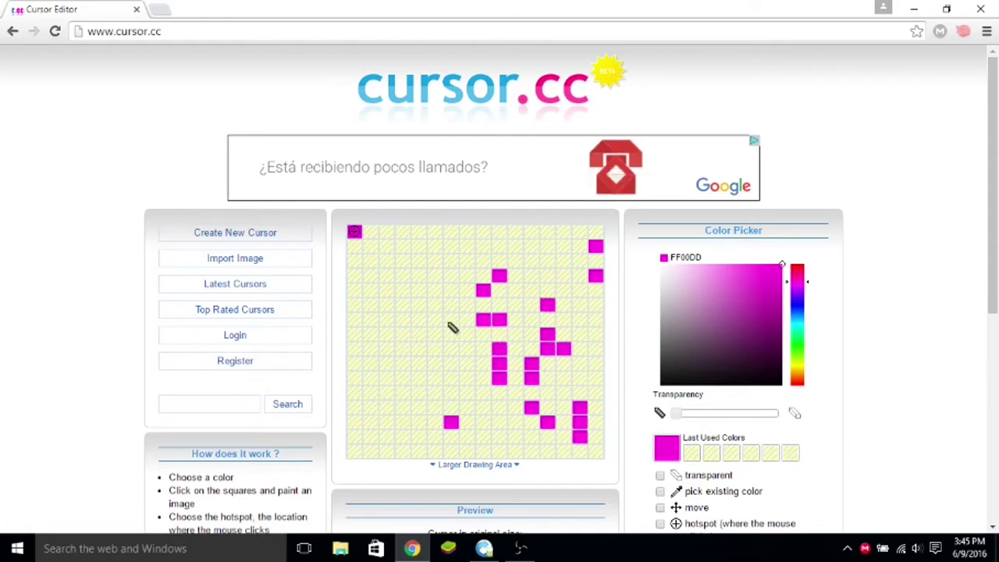
{"action": "left_click_drag", "start_coordinate": [435, 290], "coordinate": [435, 305]}
{"action": "left_click", "coordinate": [547, 261]}
{"action": "left_click_drag", "start_coordinate": [451, 247], "coordinate": [483, 247]}
{"action": "left_click", "coordinate": [371, 261]}
{"action": "left_click_drag", "start_coordinate": [515, 319], "coordinate": [516, 334]}
{"action": "left_click", "coordinate": [483, 349]}
{"action": "left_click_drag", "start_coordinate": [419, 349], "coordinate": [403, 349]}
{"action": "left_click_drag", "start_coordinate": [435, 334], "coordinate": [451, 335]}
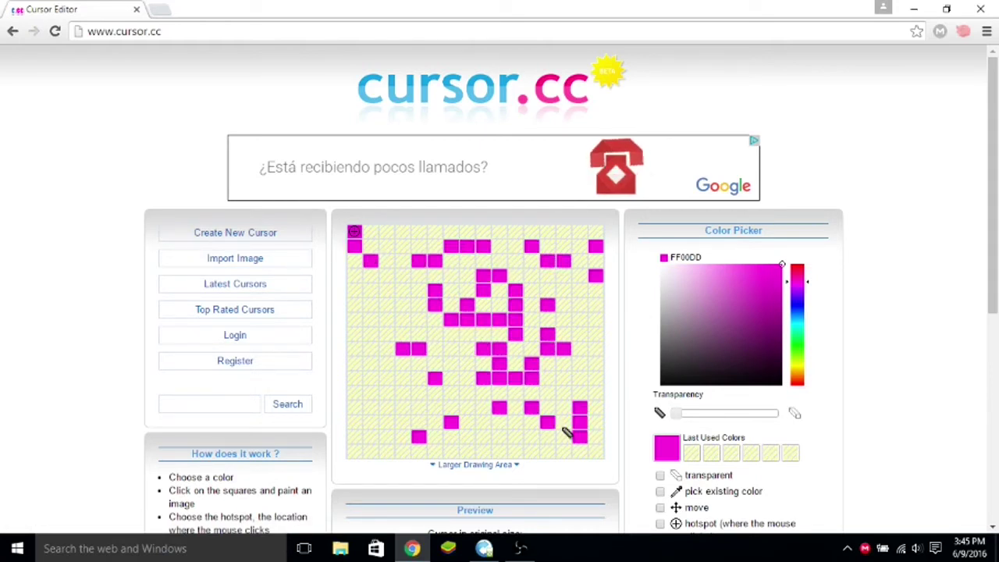
{"action": "left_click_drag", "start_coordinate": [435, 378], "coordinate": [531, 379]}
{"action": "left_click", "coordinate": [499, 407]}
{"action": "left_click_drag", "start_coordinate": [531, 422], "coordinate": [564, 422]}
{"action": "left_click", "coordinate": [418, 437]}
{"action": "left_click", "coordinate": [371, 232]}
{"action": "left_click", "coordinate": [370, 247]}
{"action": "left_click", "coordinate": [403, 232]}
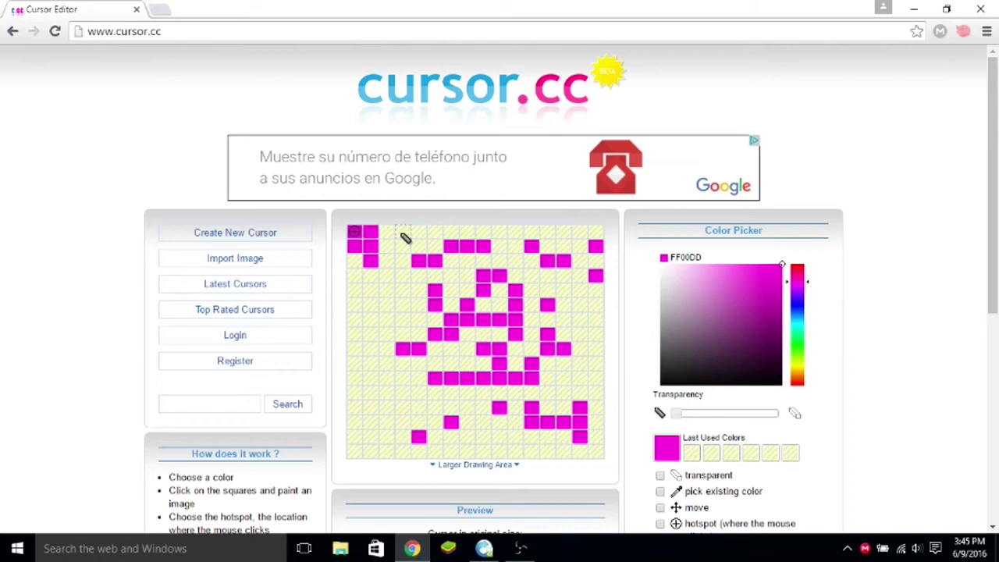
{"action": "left_click", "coordinate": [403, 261]}
{"action": "left_click", "coordinate": [387, 261]}
{"action": "left_click_drag", "start_coordinate": [387, 231], "coordinate": [386, 247]}
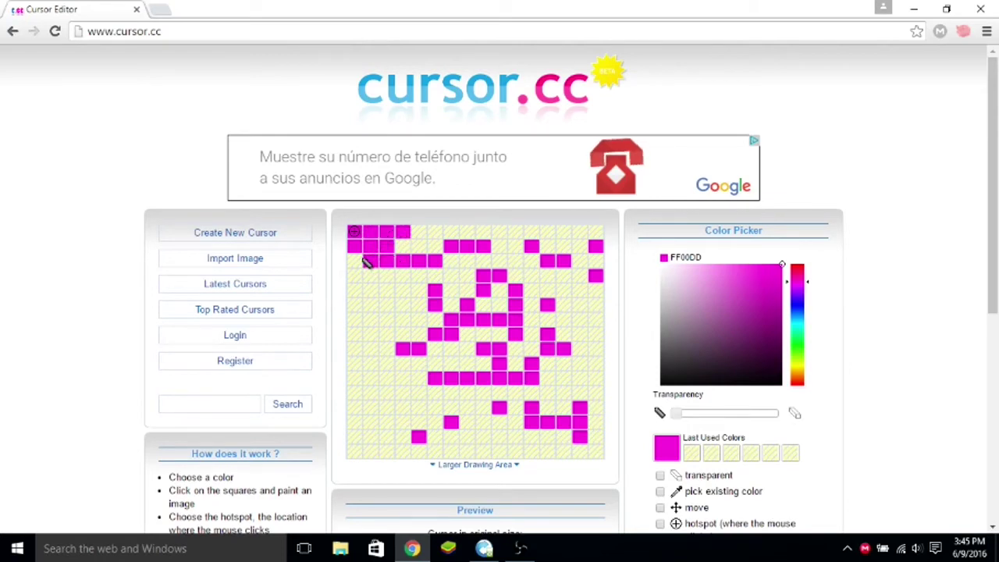
Step: Preview the drawn cursor at its original size and switch the preview to Example 2
{"action": "scroll", "coordinate": [429, 332], "scroll_direction": "down", "scroll_amount": 2}
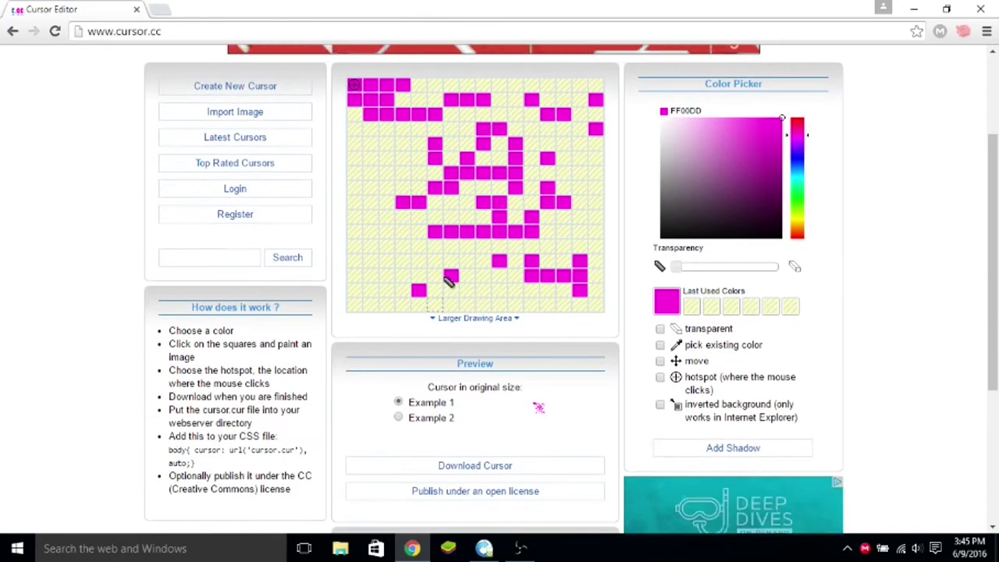
{"action": "scroll", "coordinate": [446, 281], "scroll_direction": "down", "scroll_amount": 1}
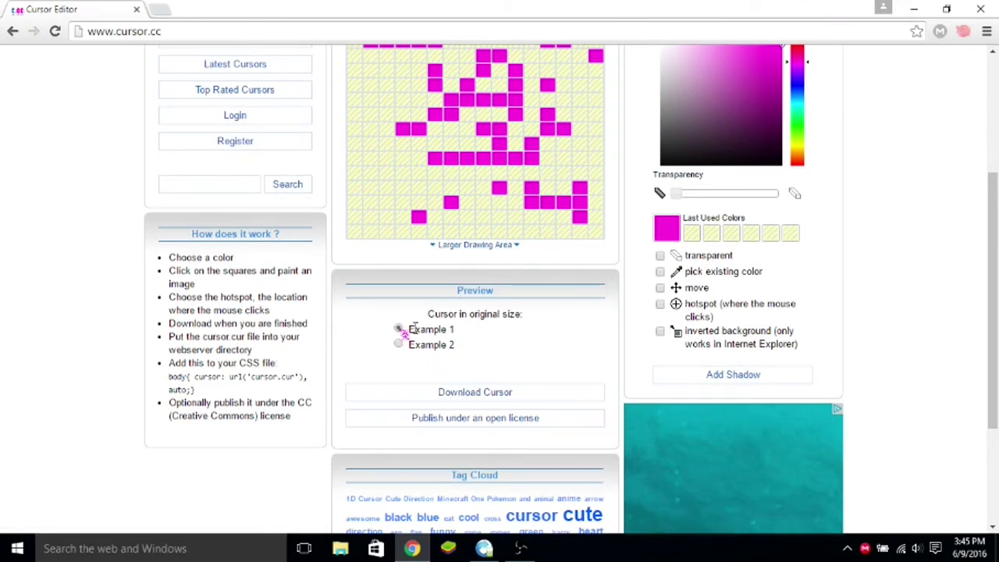
{"action": "scroll", "coordinate": [414, 329], "scroll_direction": "up", "scroll_amount": 2}
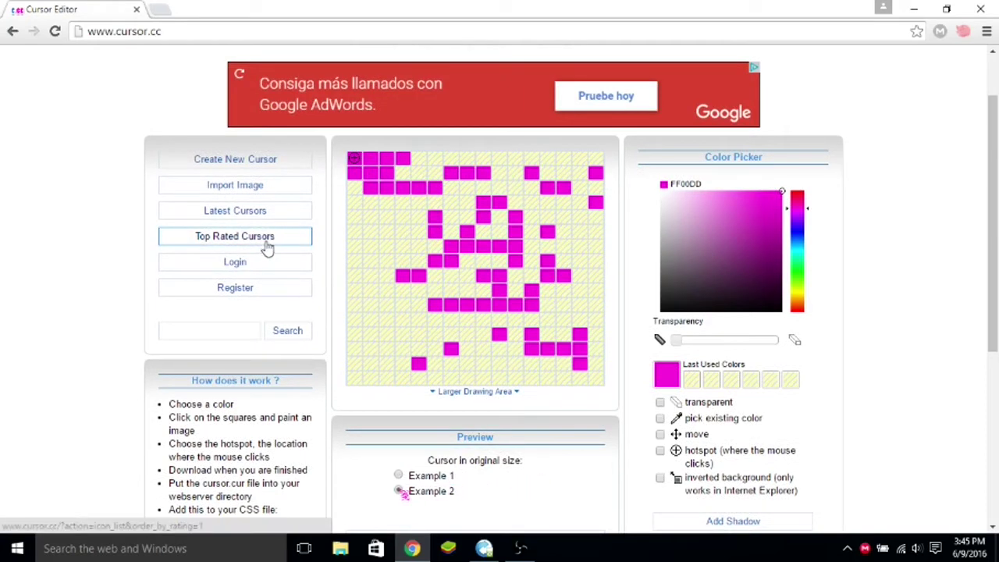
Step: Open the top rated cursors and look through the first page of designs
{"action": "left_click", "coordinate": [265, 246]}
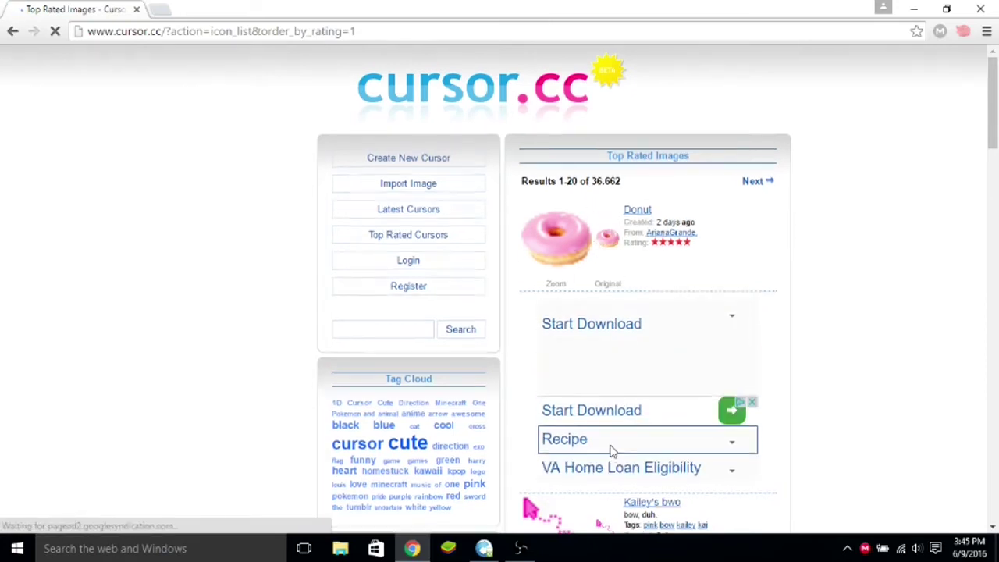
{"action": "scroll", "coordinate": [613, 445], "scroll_direction": "down", "scroll_amount": 5}
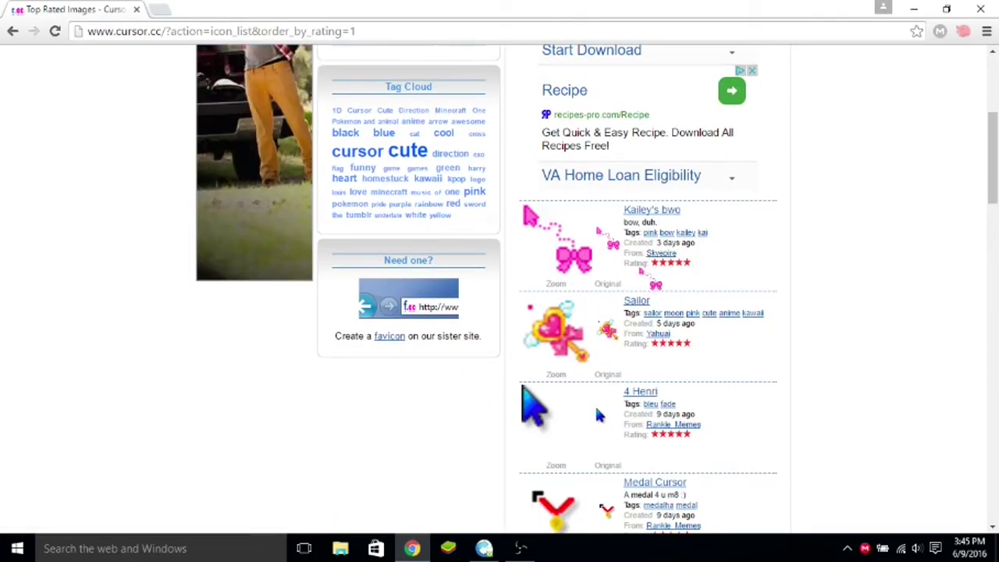
{"action": "scroll", "coordinate": [733, 320], "scroll_direction": "down", "scroll_amount": 1}
{"action": "scroll", "coordinate": [740, 318], "scroll_direction": "down", "scroll_amount": 5}
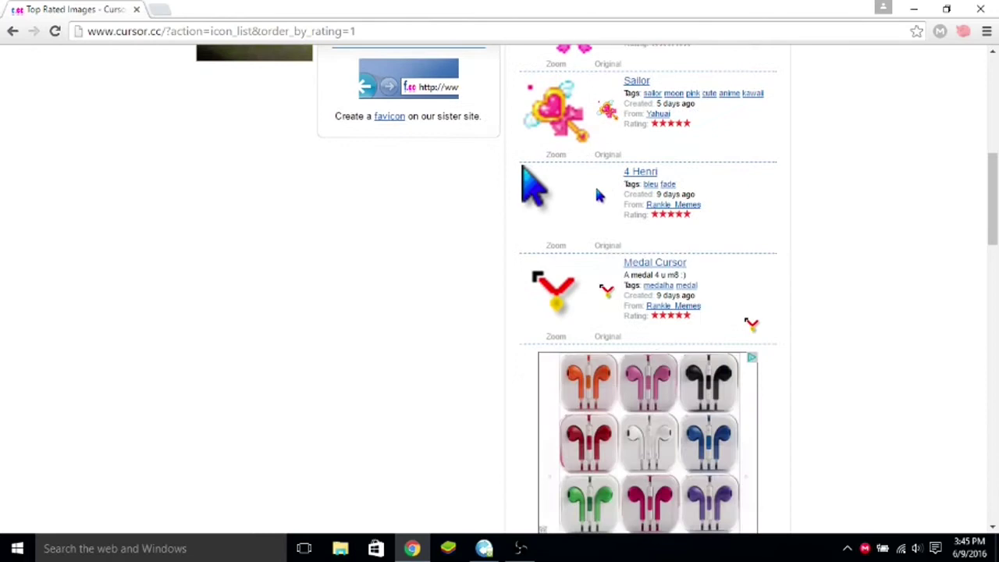
{"action": "scroll", "coordinate": [741, 320], "scroll_direction": "up", "scroll_amount": 2}
{"action": "scroll", "coordinate": [742, 322], "scroll_direction": "down", "scroll_amount": 5}
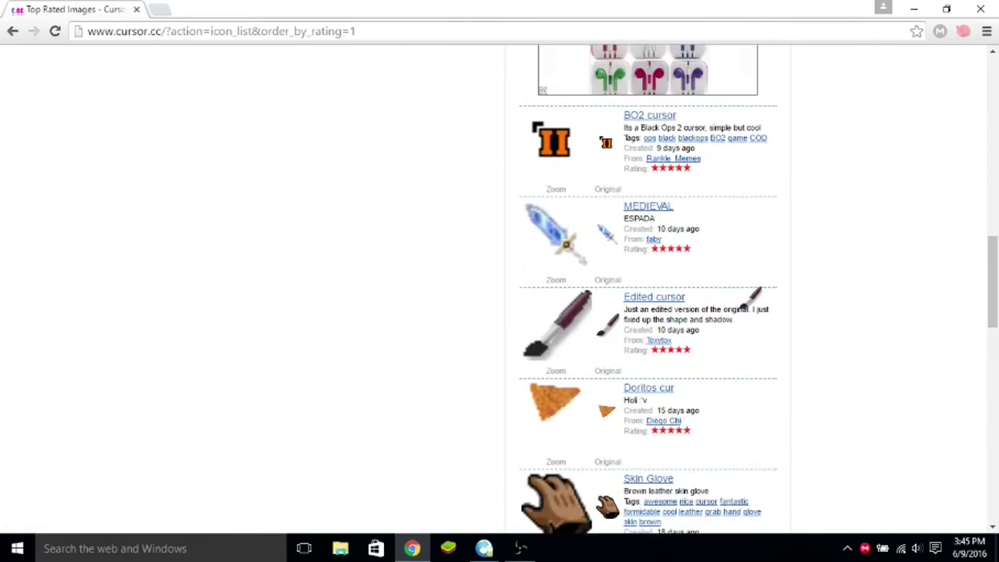
{"action": "scroll", "coordinate": [565, 167], "scroll_direction": "down", "scroll_amount": 5}
{"action": "scroll", "coordinate": [613, 332], "scroll_direction": "down", "scroll_amount": 9}
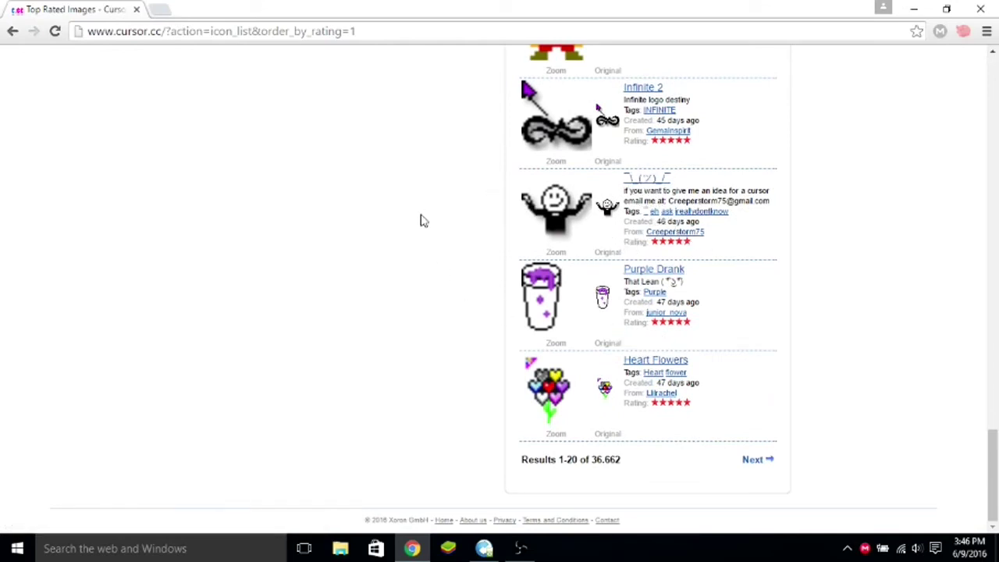
{"action": "scroll", "coordinate": [238, 131], "scroll_direction": "up", "scroll_amount": 10}
{"action": "scroll", "coordinate": [239, 130], "scroll_direction": "up", "scroll_amount": 15}
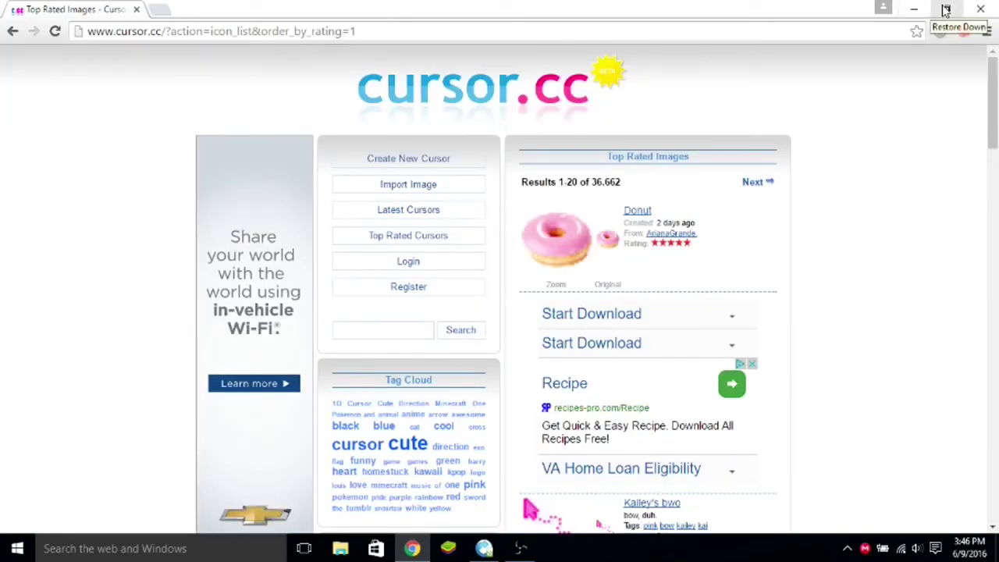
Step: Close the browser and move the sword cursor file to the middle of the desktop
{"action": "left_click", "coordinate": [980, 8]}
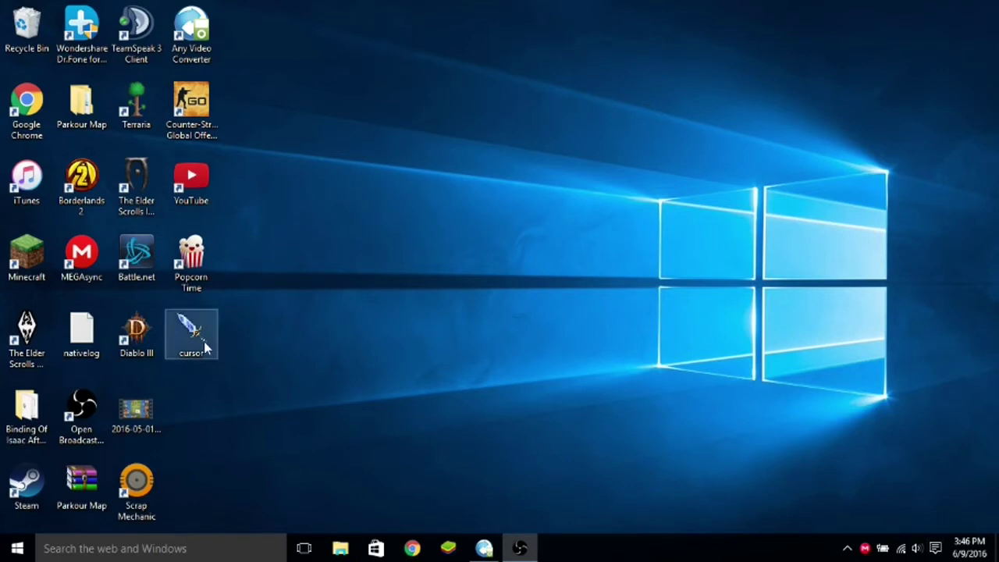
{"action": "left_click_drag", "start_coordinate": [208, 334], "coordinate": [546, 270]}
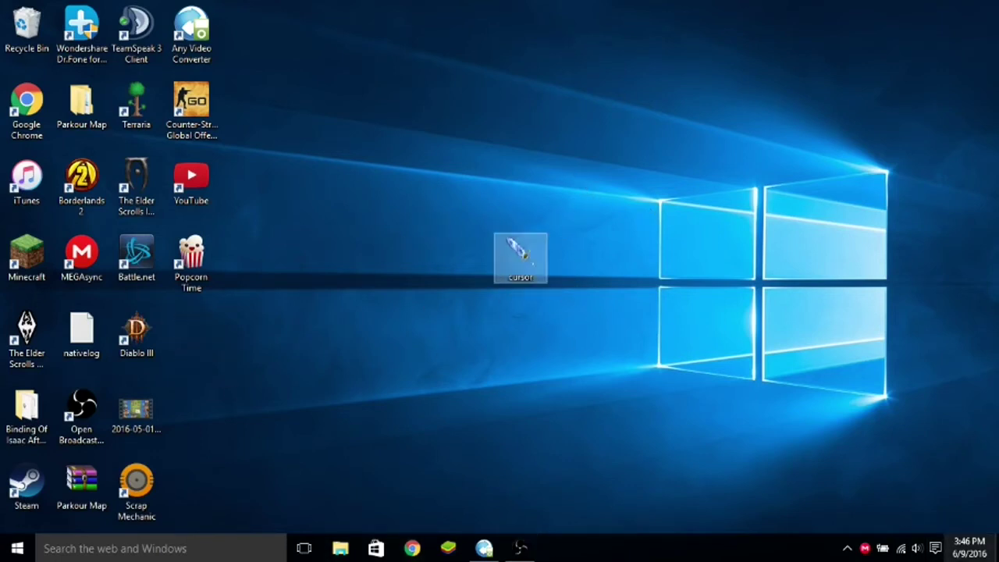
Step: Open the pointer customization in Windows' additional mouse options and view the available pointer schemes
{"action": "left_click", "coordinate": [935, 550]}
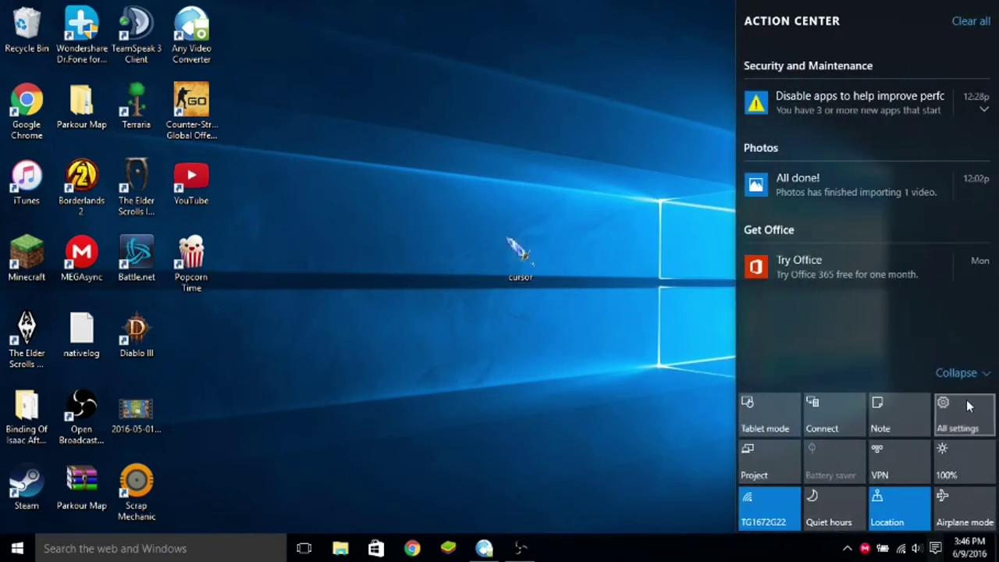
{"action": "left_click", "coordinate": [967, 405]}
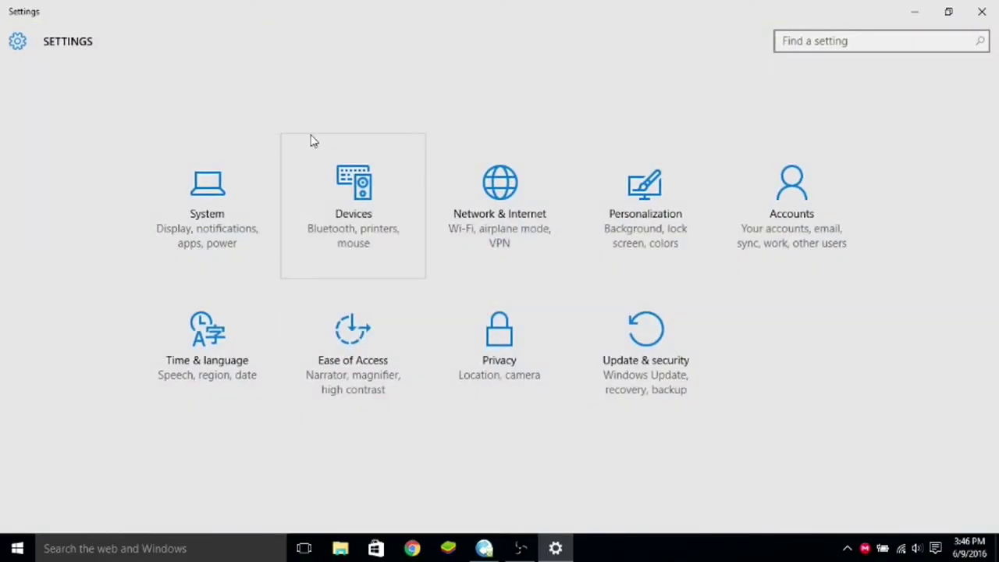
{"action": "left_click", "coordinate": [353, 199]}
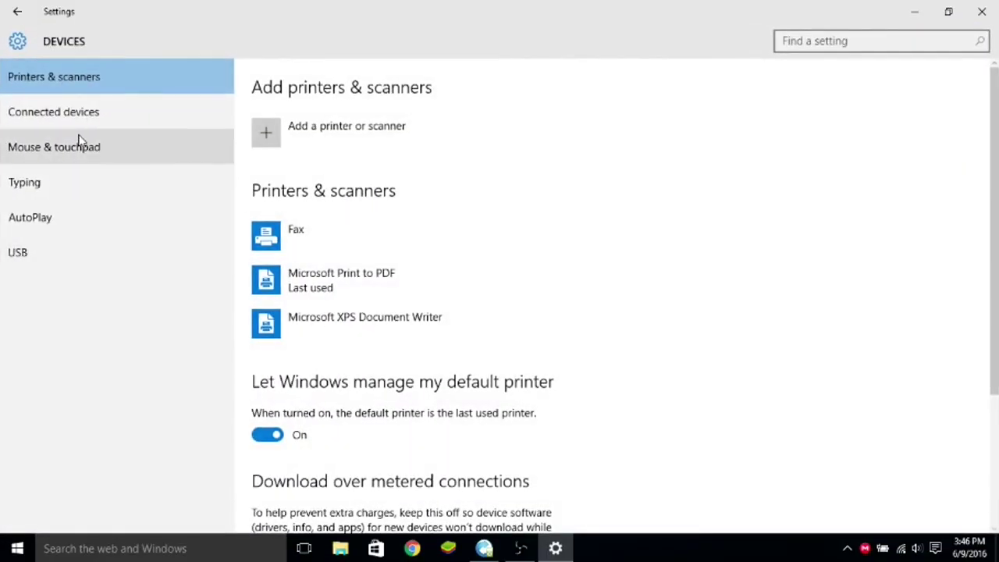
{"action": "left_click", "coordinate": [93, 148]}
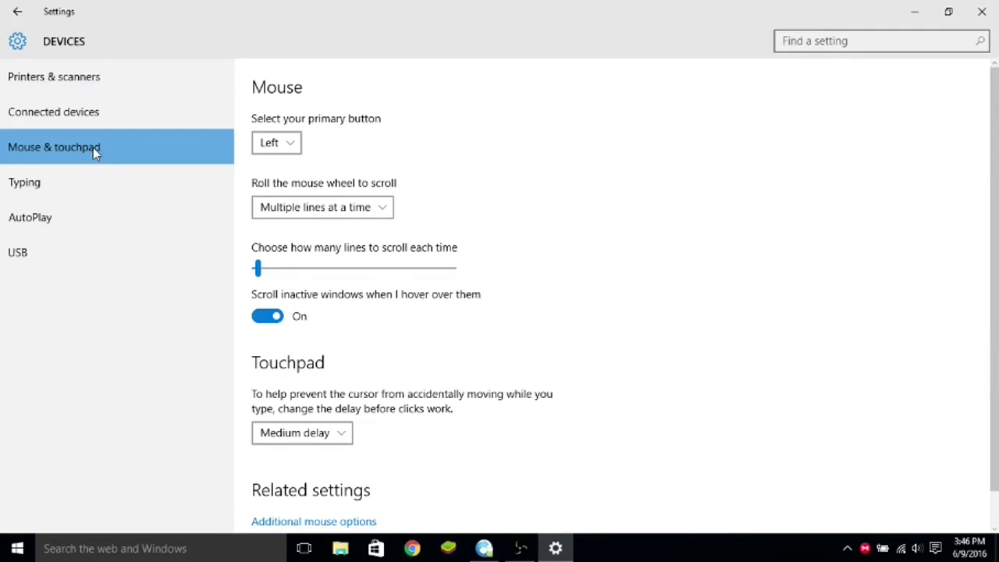
{"action": "left_click", "coordinate": [314, 523]}
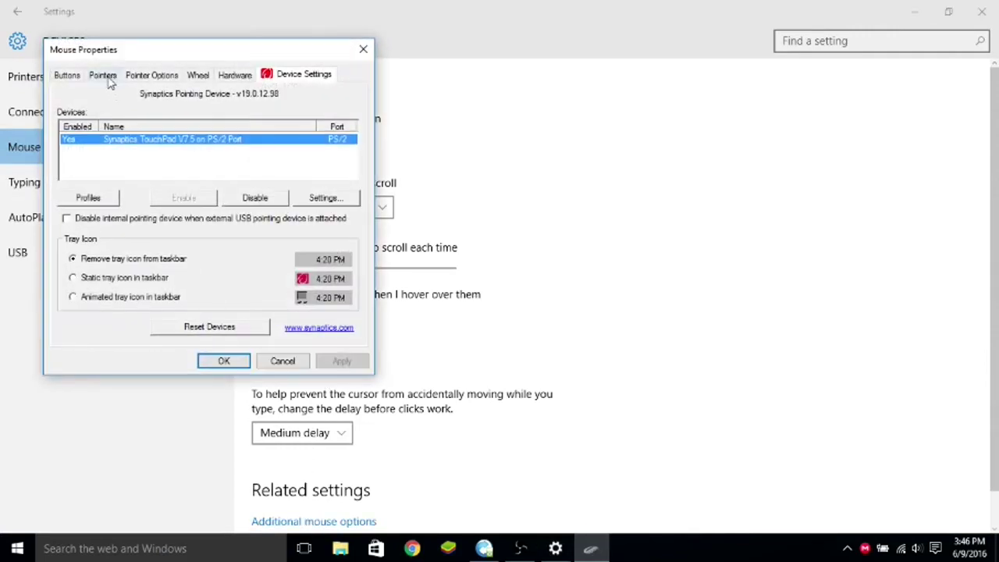
{"action": "left_click", "coordinate": [104, 76]}
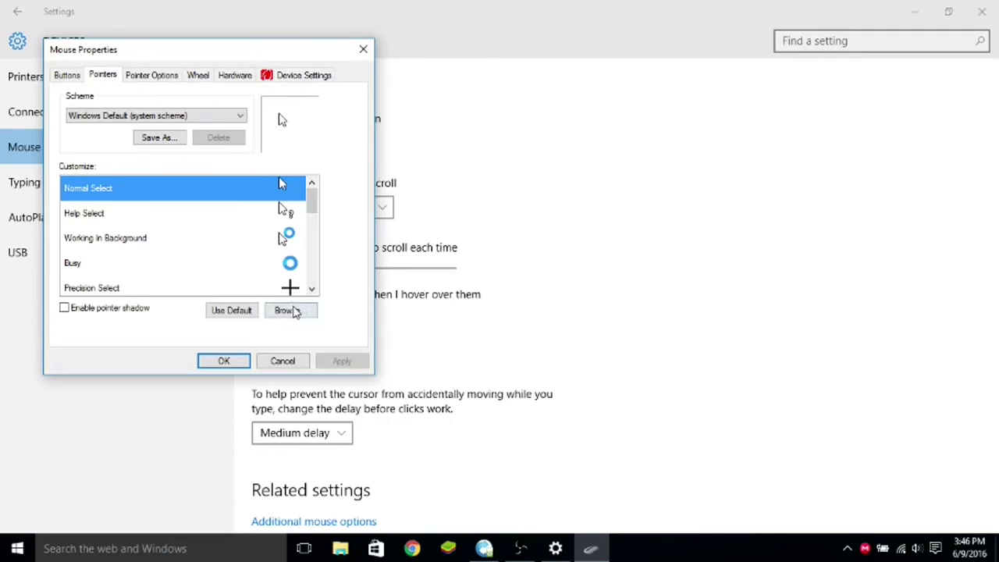
{"action": "left_click", "coordinate": [240, 116]}
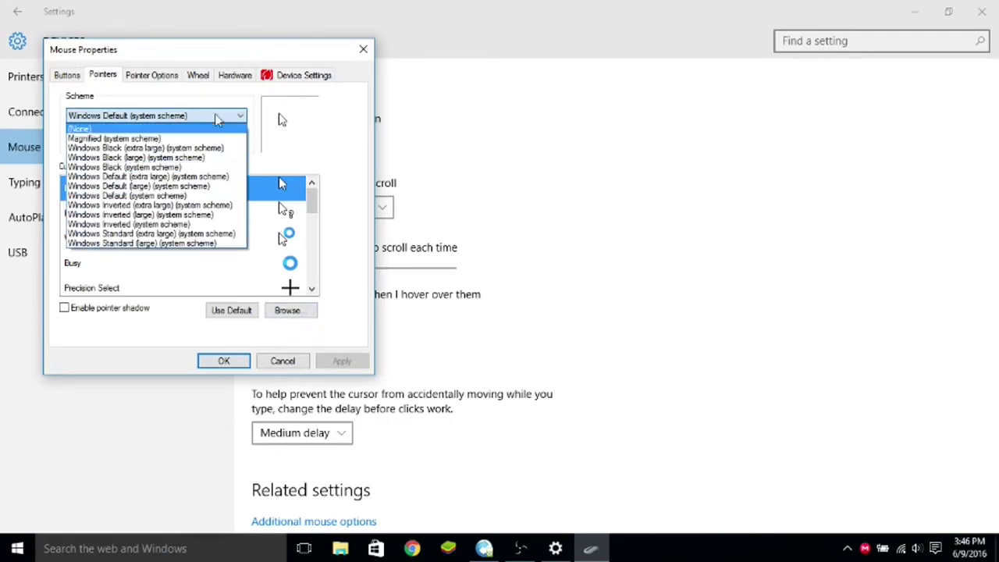
{"action": "left_click", "coordinate": [238, 117]}
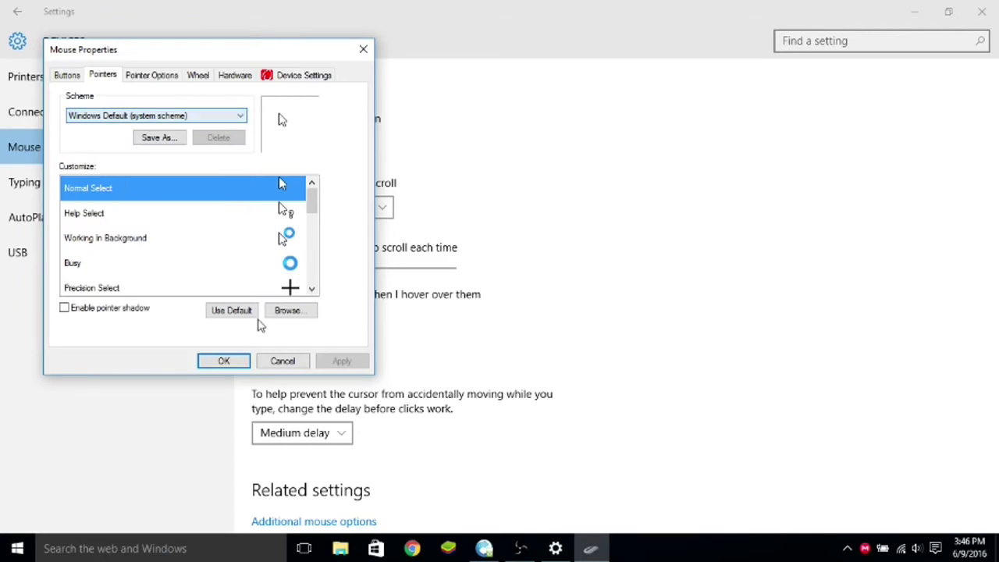
Step: Assign the file named cursor from the Cursors folder to the Normal Select pointer and apply the change
{"action": "left_click", "coordinate": [310, 309]}
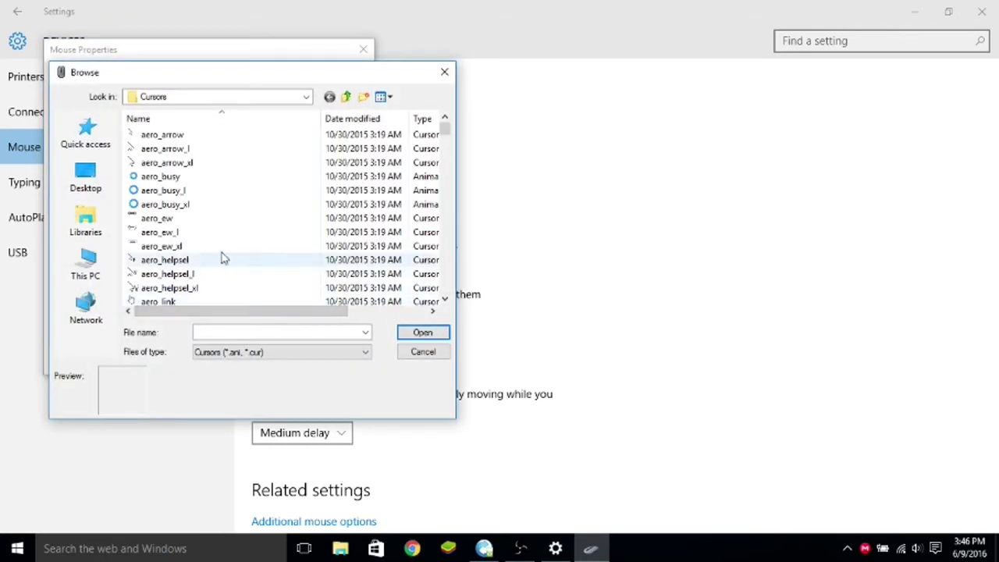
{"action": "scroll", "coordinate": [210, 219], "scroll_direction": "down", "scroll_amount": 4}
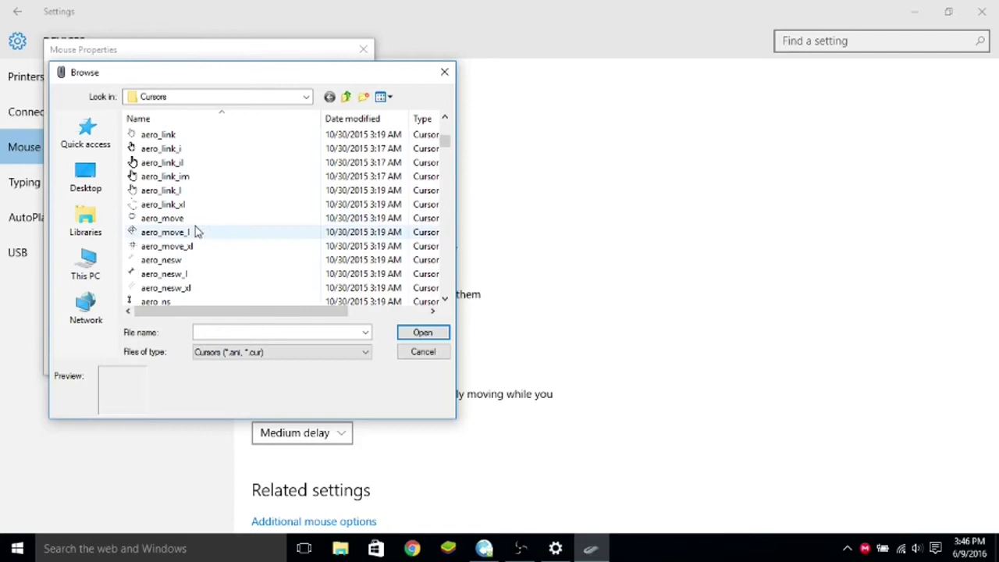
{"action": "scroll", "coordinate": [197, 231], "scroll_direction": "down", "scroll_amount": 3}
{"action": "scroll", "coordinate": [192, 210], "scroll_direction": "up", "scroll_amount": 7}
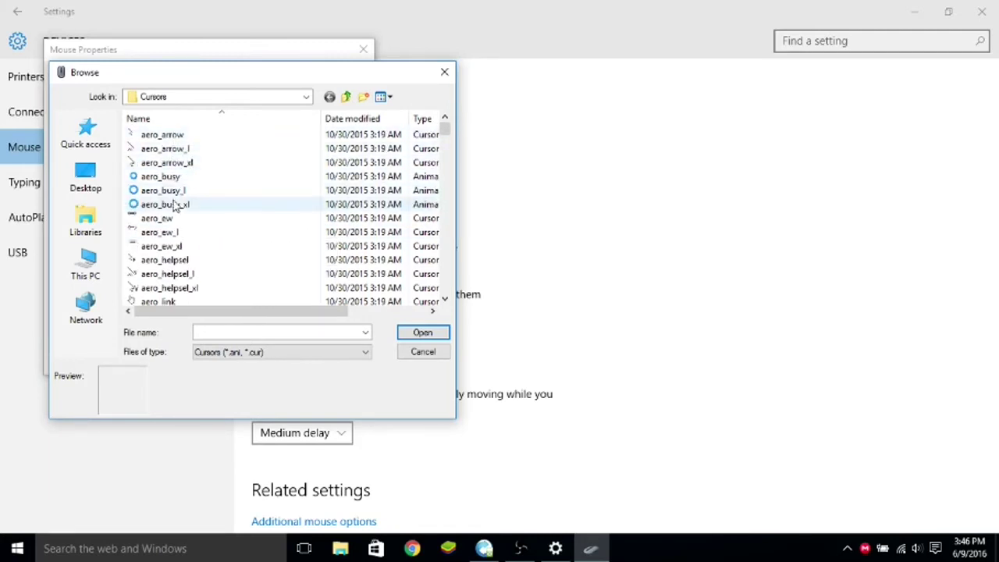
{"action": "scroll", "coordinate": [175, 205], "scroll_direction": "down", "scroll_amount": 10}
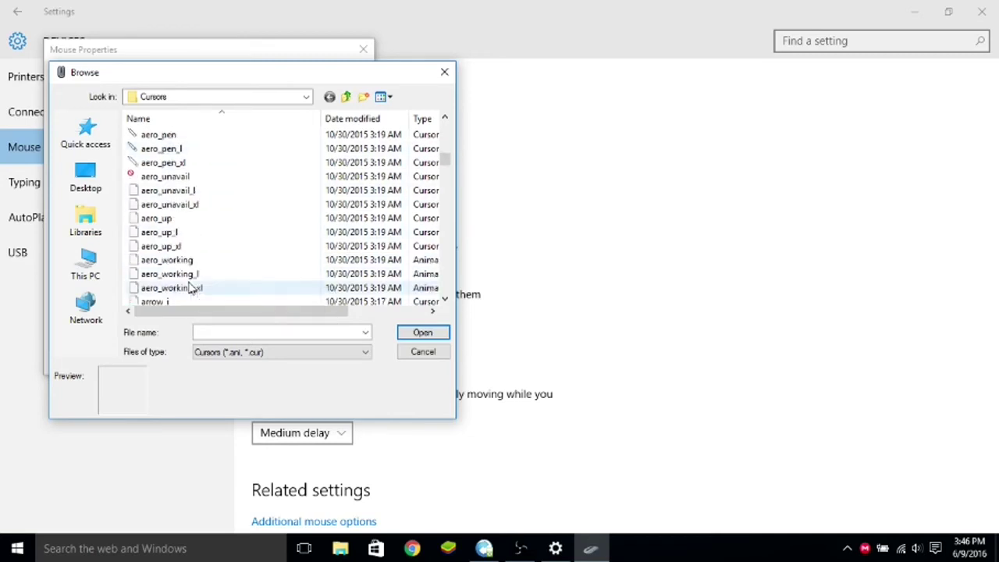
{"action": "scroll", "coordinate": [192, 287], "scroll_direction": "down", "scroll_amount": 15}
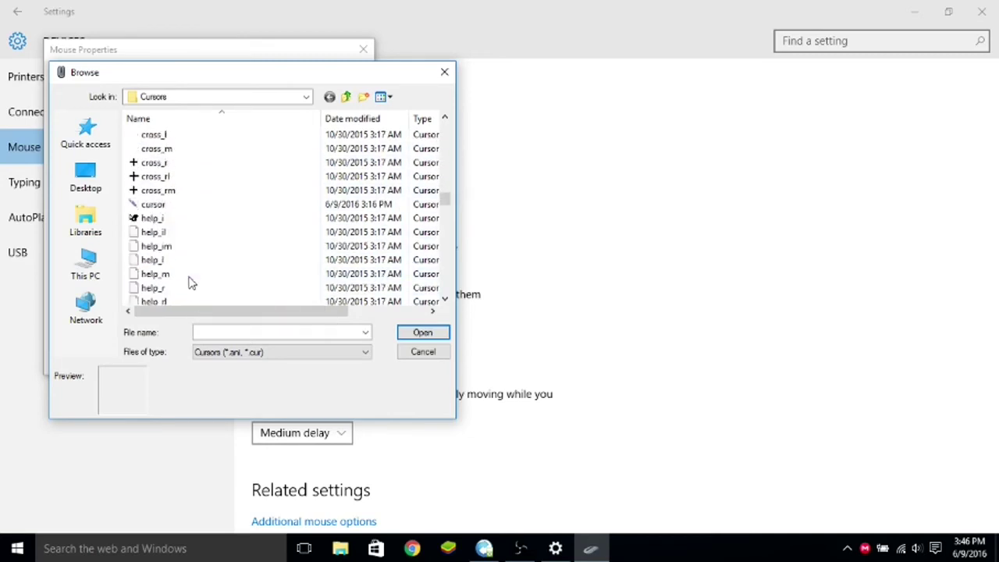
{"action": "scroll", "coordinate": [192, 283], "scroll_direction": "down", "scroll_amount": 1}
{"action": "left_click", "coordinate": [153, 163]}
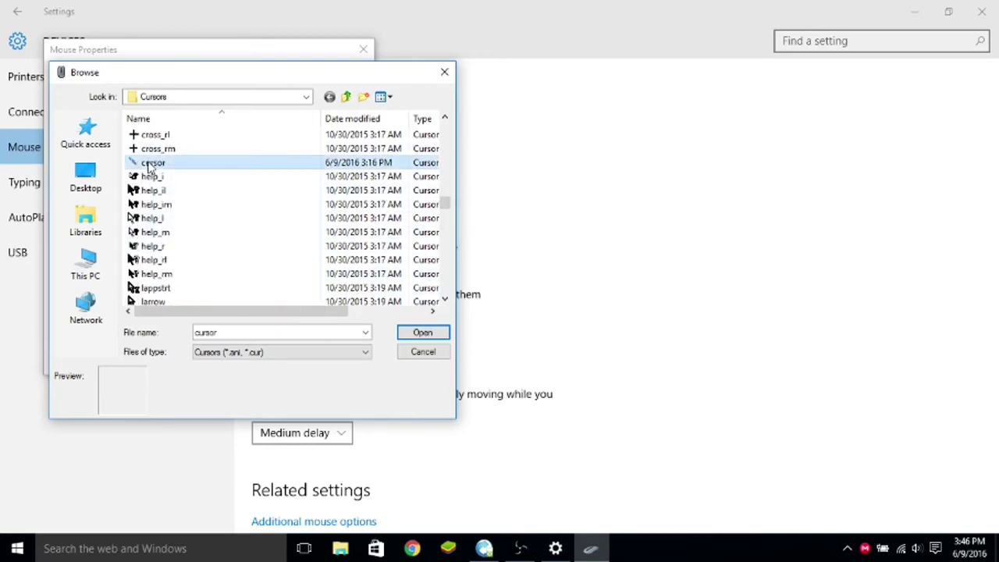
{"action": "left_click", "coordinate": [420, 333]}
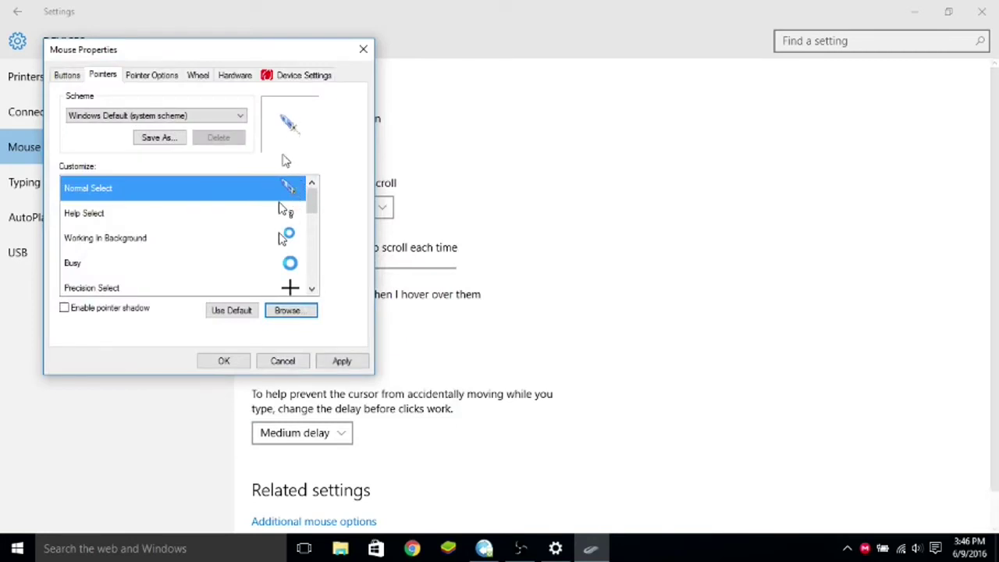
{"action": "left_click", "coordinate": [341, 366]}
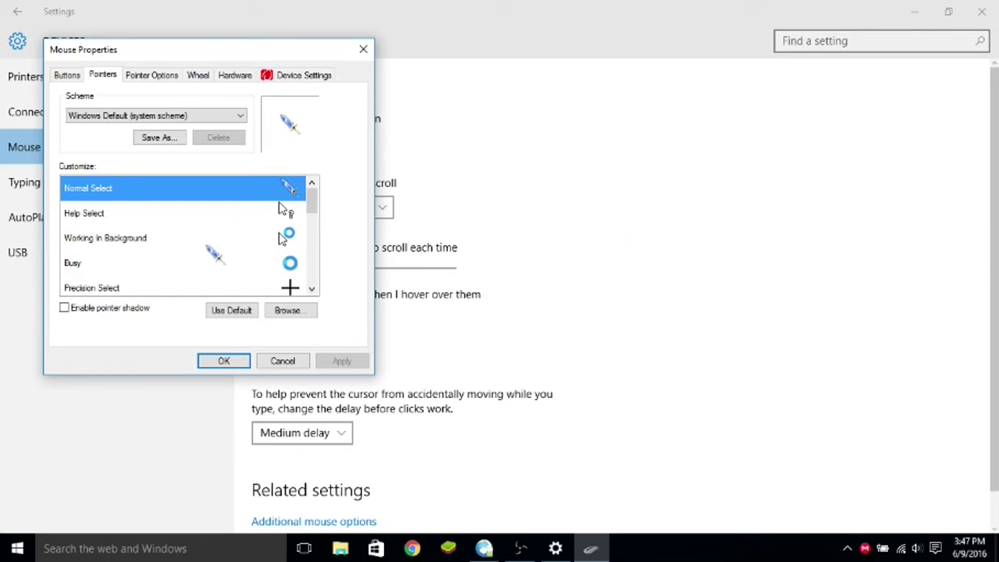
Step: Uncover the desktop and test the new pointer by opening and closing the Binding Of Isaac AfterBirth folder
{"action": "left_click", "coordinate": [290, 247]}
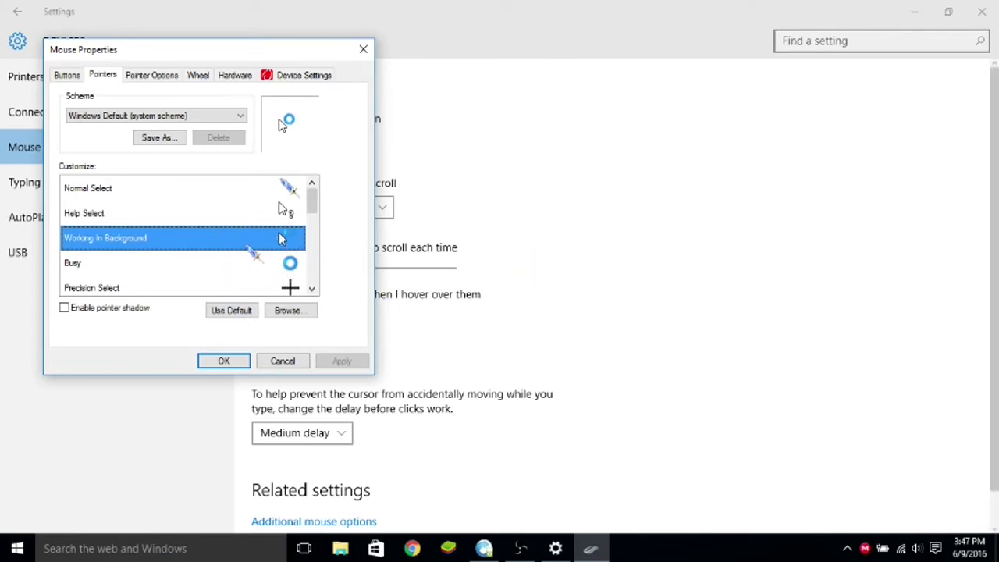
{"action": "double_click", "coordinate": [487, 7]}
{"action": "left_click_drag", "start_coordinate": [220, 56], "coordinate": [681, 82]}
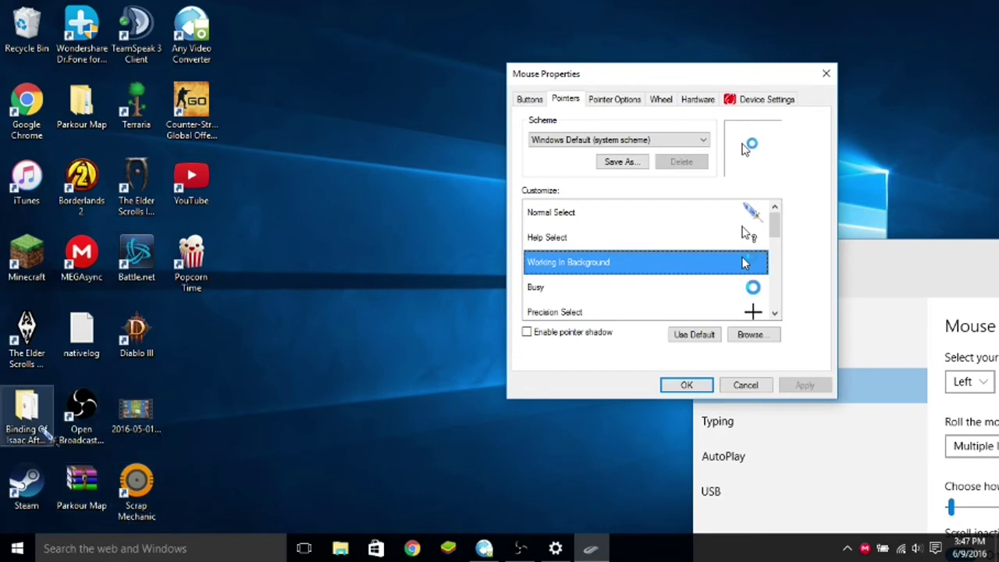
{"action": "double_click", "coordinate": [30, 418]}
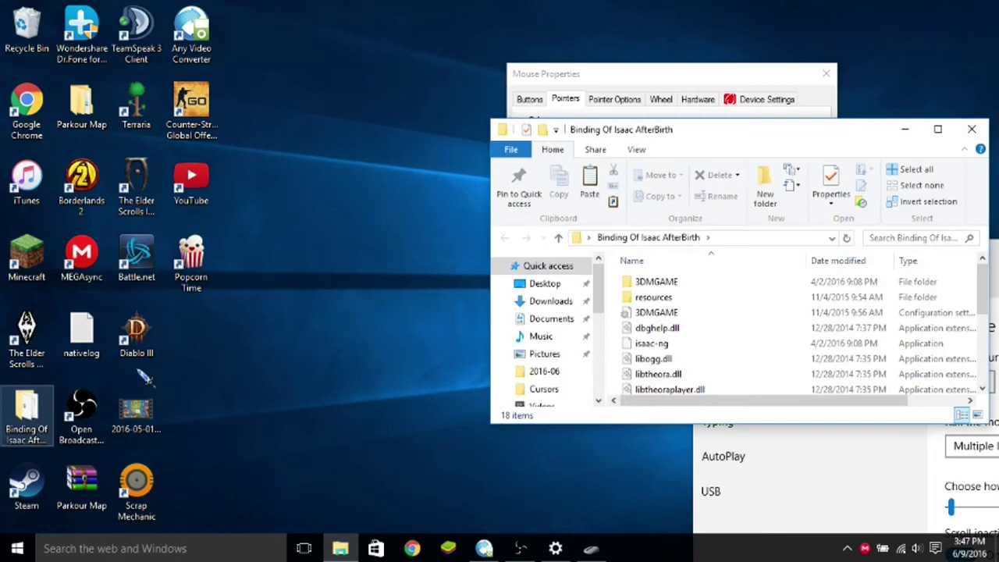
{"action": "left_click", "coordinate": [972, 129]}
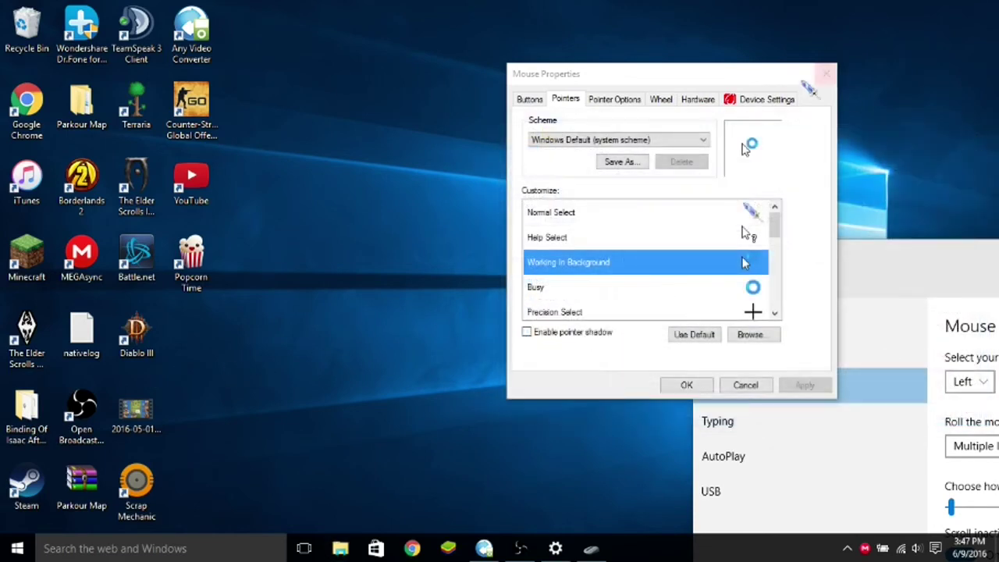
Step: Maximize the Settings window again and accept the pointer settings in Mouse Properties
{"action": "left_click_drag", "start_coordinate": [763, 83], "coordinate": [484, 79]}
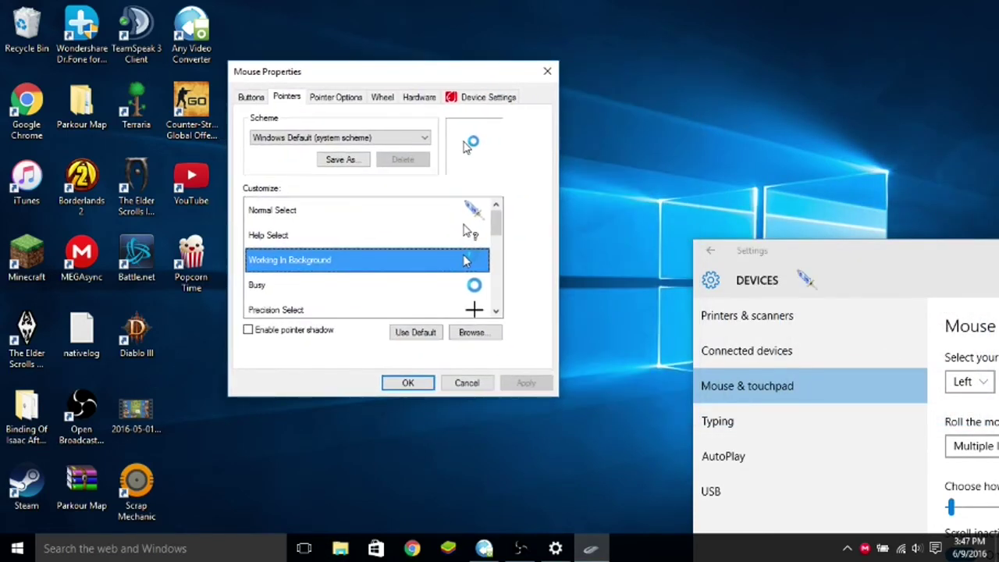
{"action": "left_click_drag", "start_coordinate": [781, 251], "coordinate": [289, 4]}
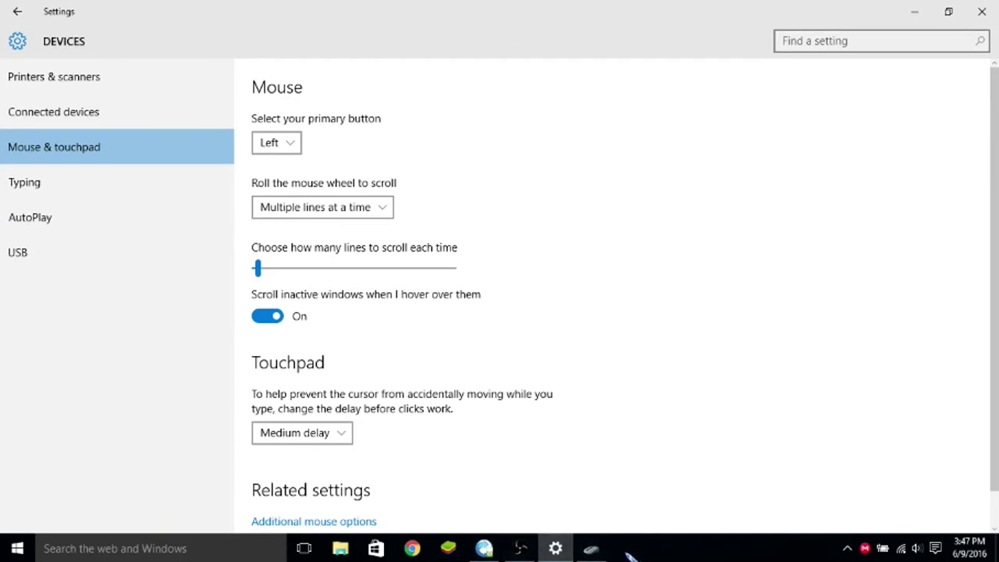
{"action": "left_click", "coordinate": [591, 548]}
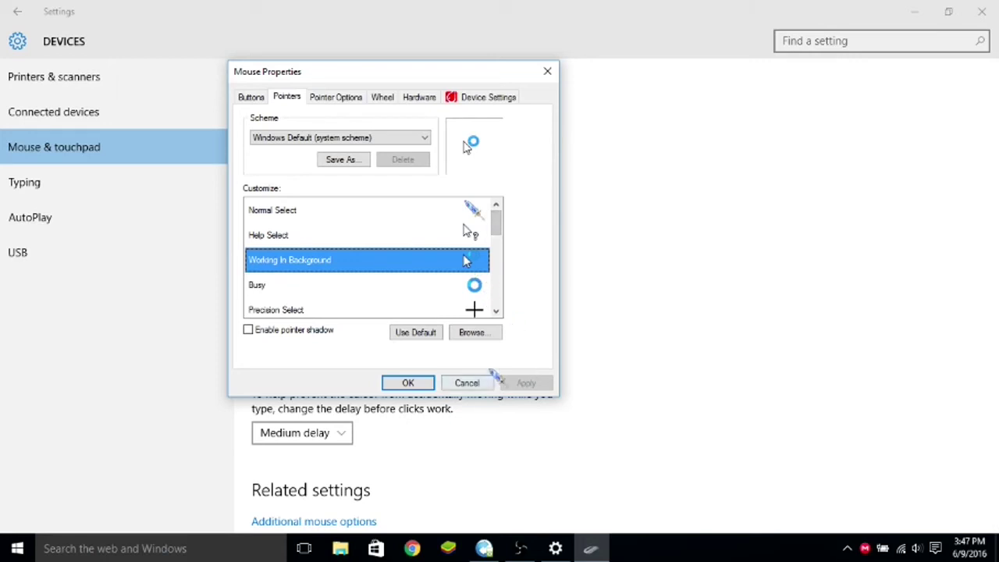
{"action": "left_click", "coordinate": [424, 382]}
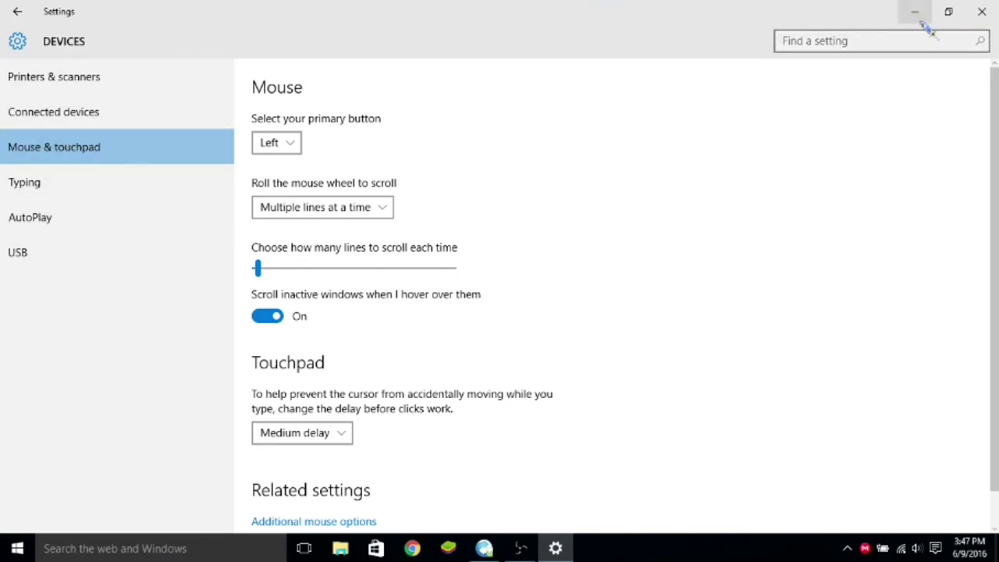
Step: Return to the Settings home page and open Change the theme through a Windows search for "theme"
{"action": "left_click", "coordinate": [17, 11]}
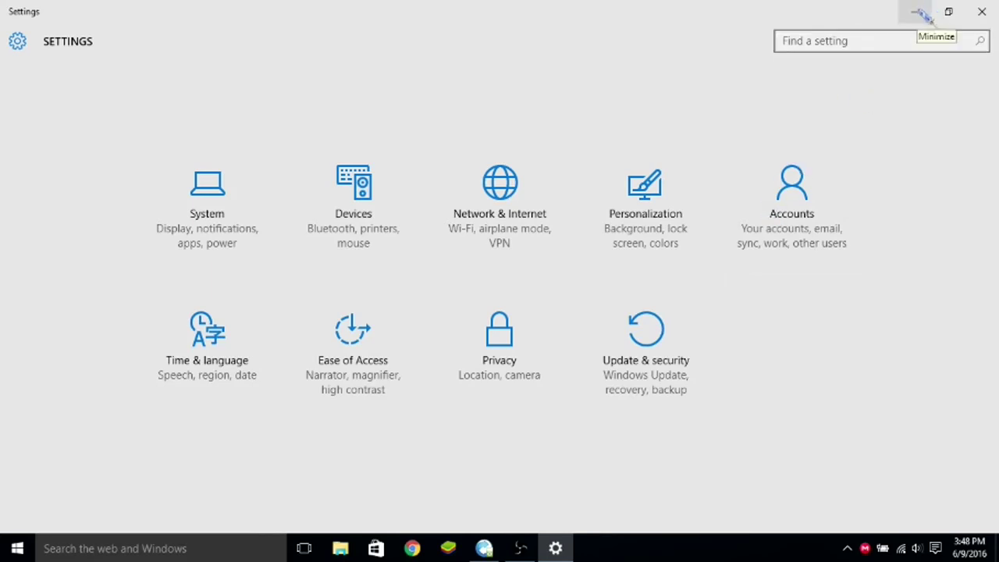
{"action": "left_click", "coordinate": [99, 549]}
{"action": "type", "text": "theme"}
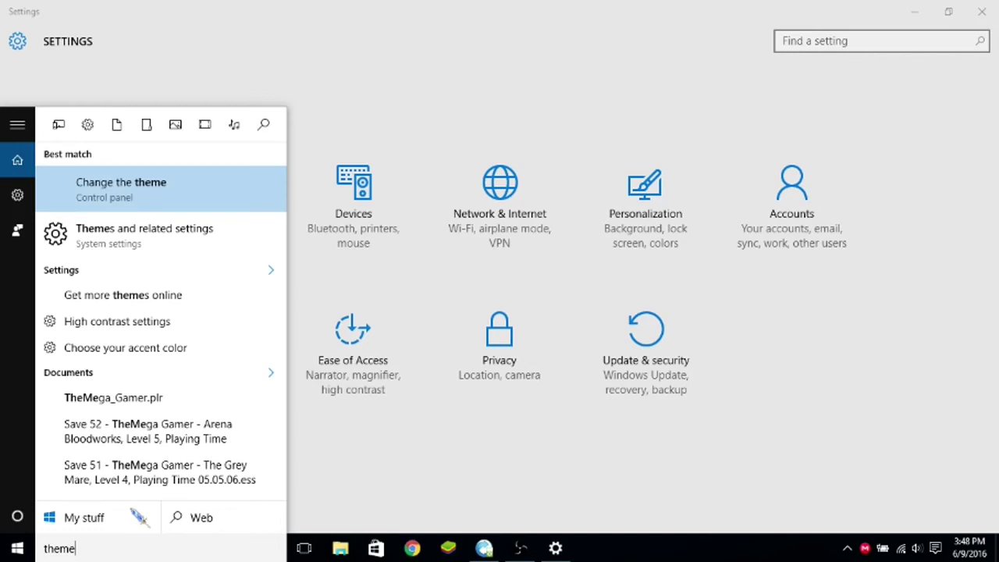
{"action": "left_click", "coordinate": [160, 202]}
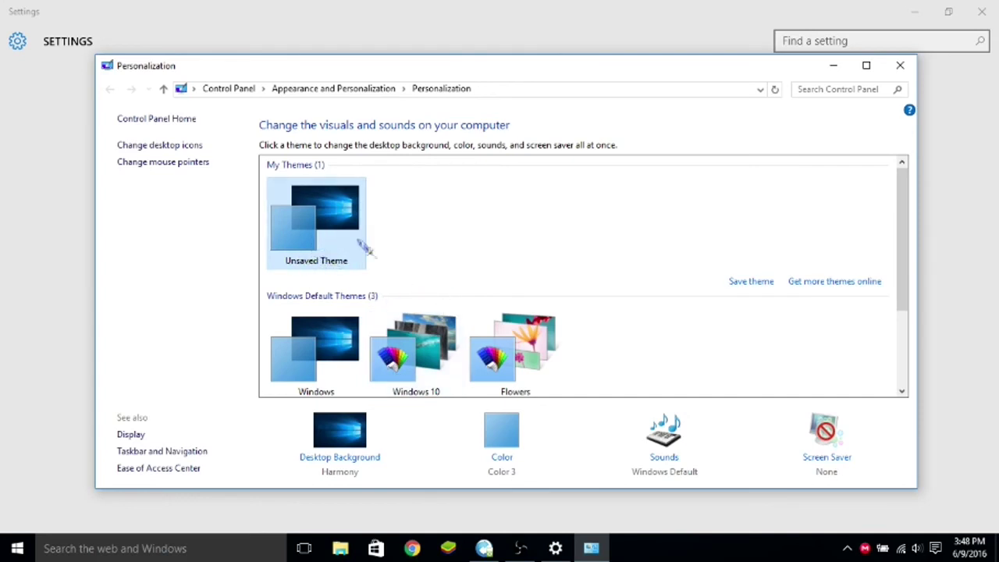
Step: Save the unsaved theme under the name Cursor.cc
{"action": "key", "text": "shift+F10"}
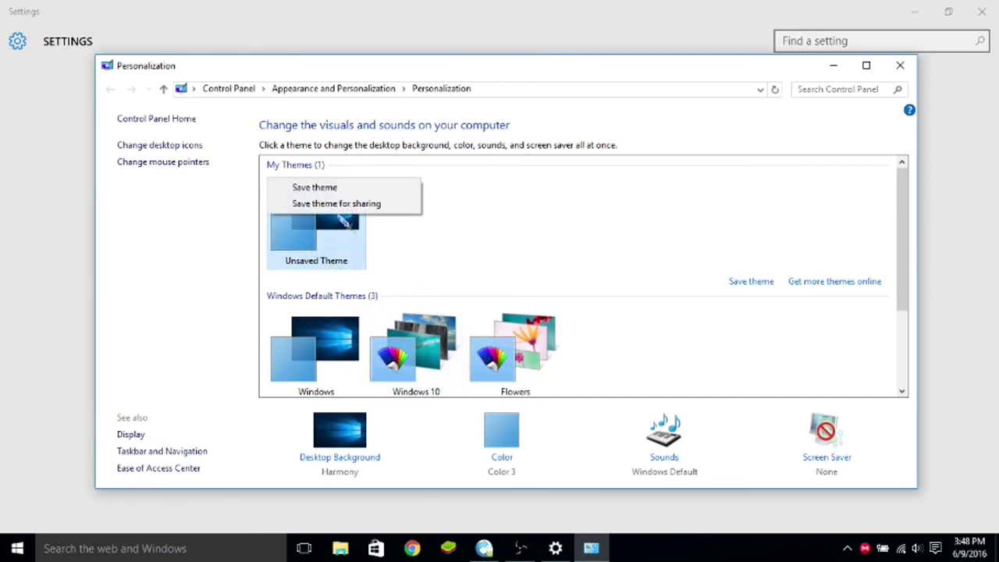
{"action": "left_click", "coordinate": [342, 189]}
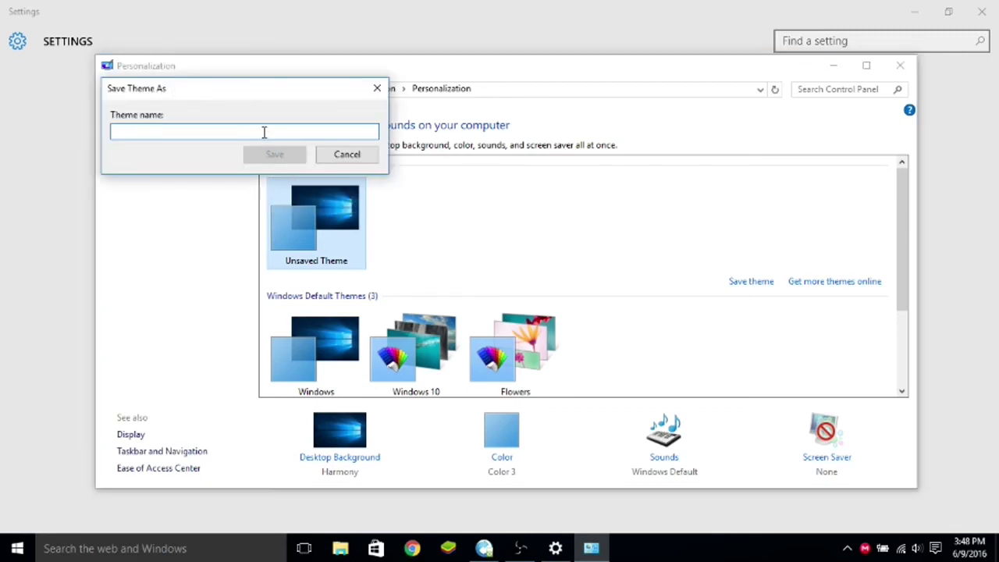
{"action": "type", "text": "Cursor.co"}
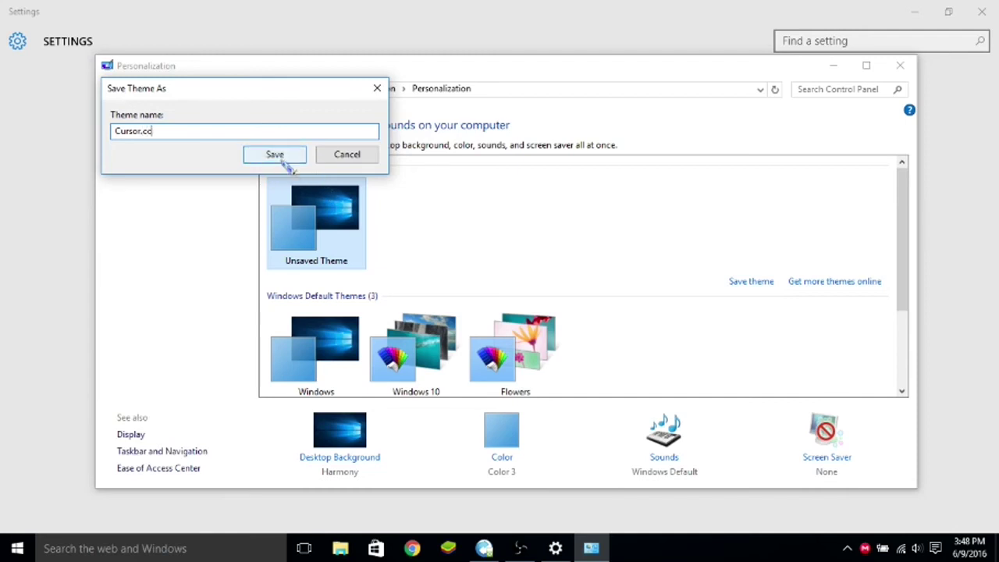
{"action": "left_click", "coordinate": [289, 161]}
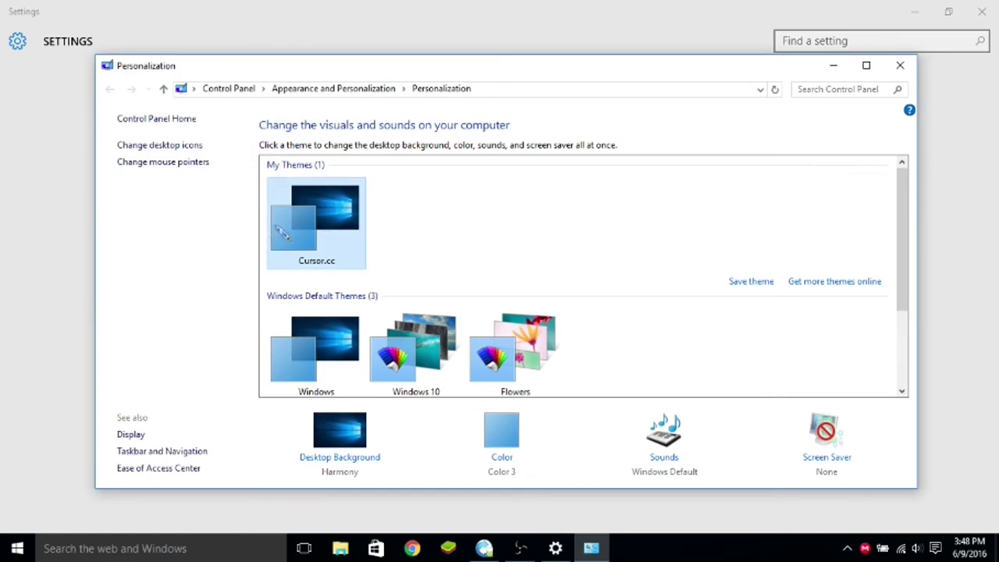
{"action": "left_click", "coordinate": [749, 283]}
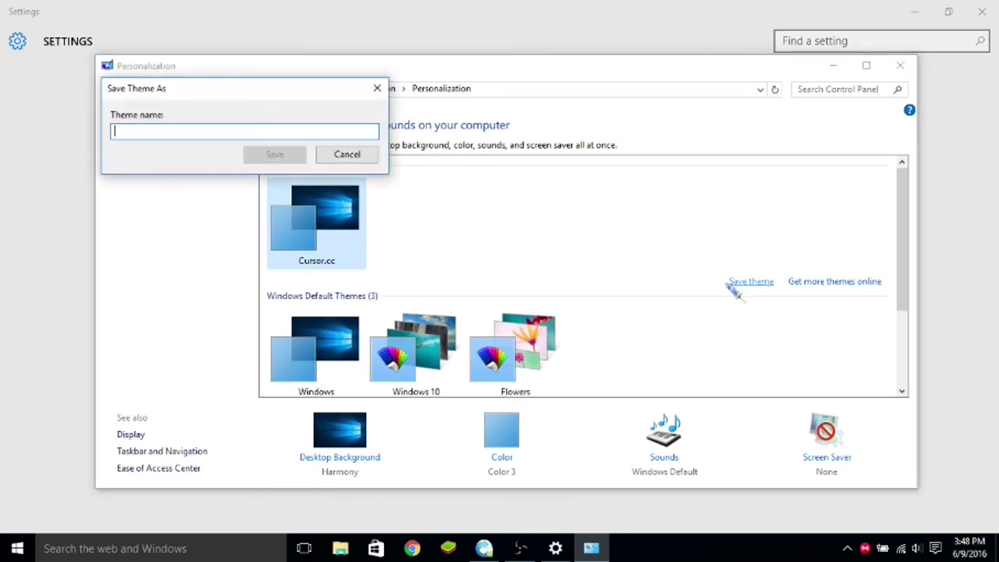
{"action": "left_click", "coordinate": [377, 88]}
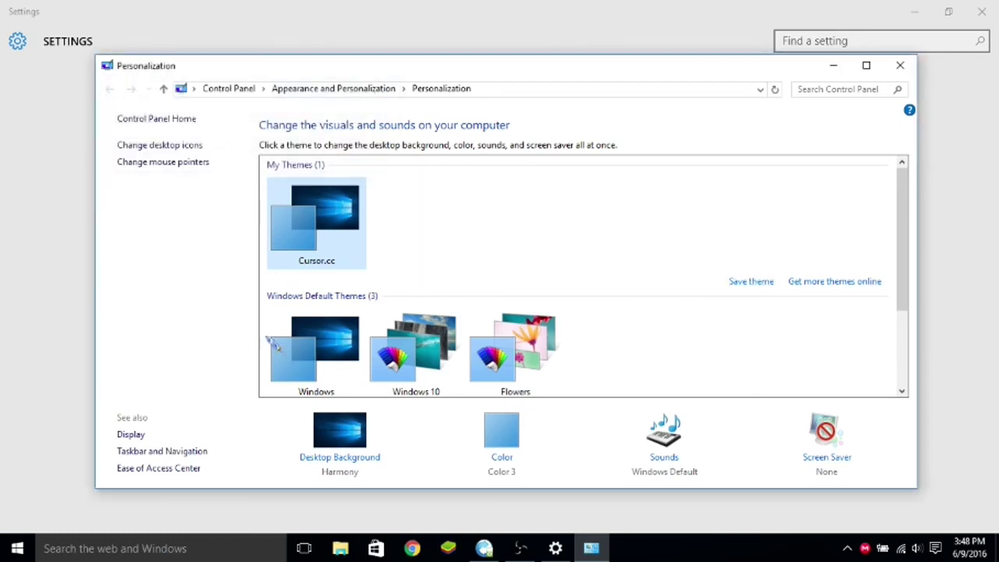
Step: Close the Personalization and Settings windows and move the cursor file directly below the Popcorn Time icon on the desktop
{"action": "left_click", "coordinate": [899, 66]}
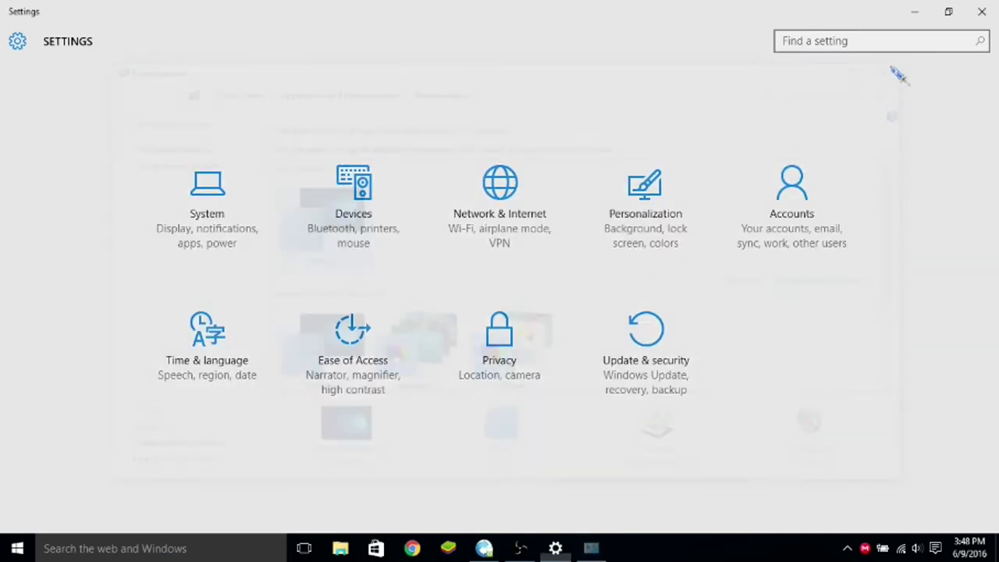
{"action": "left_click", "coordinate": [982, 9]}
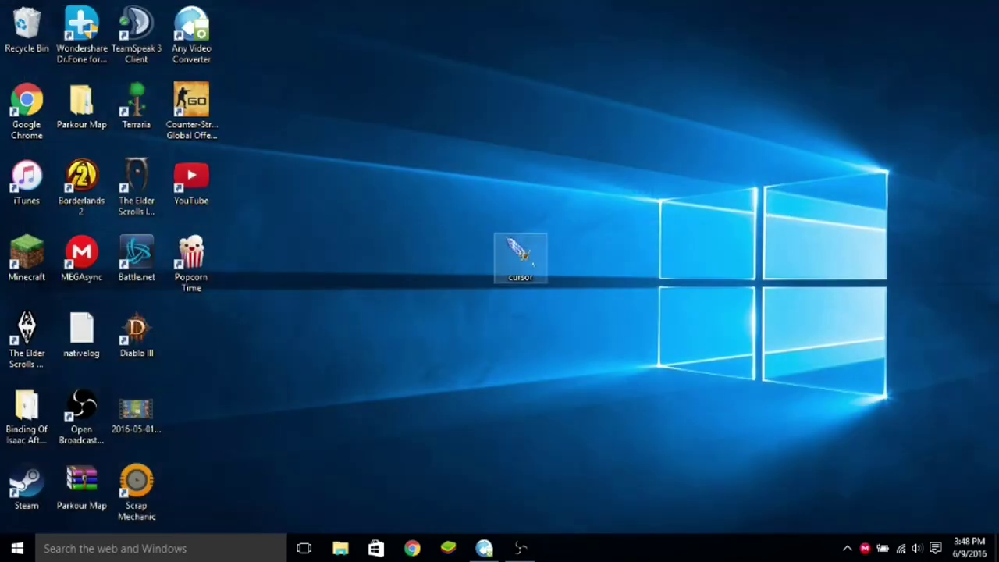
{"action": "left_click_drag", "start_coordinate": [531, 264], "coordinate": [202, 342]}
{"action": "left_click_drag", "start_coordinate": [528, 175], "coordinate": [660, 265]}
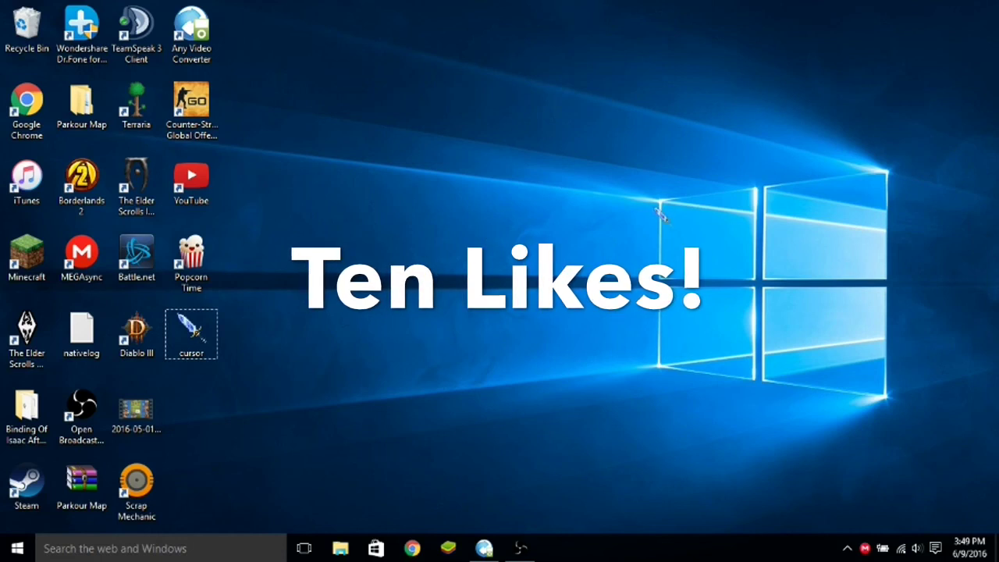
{"action": "left_click_drag", "start_coordinate": [660, 200], "coordinate": [892, 399]}
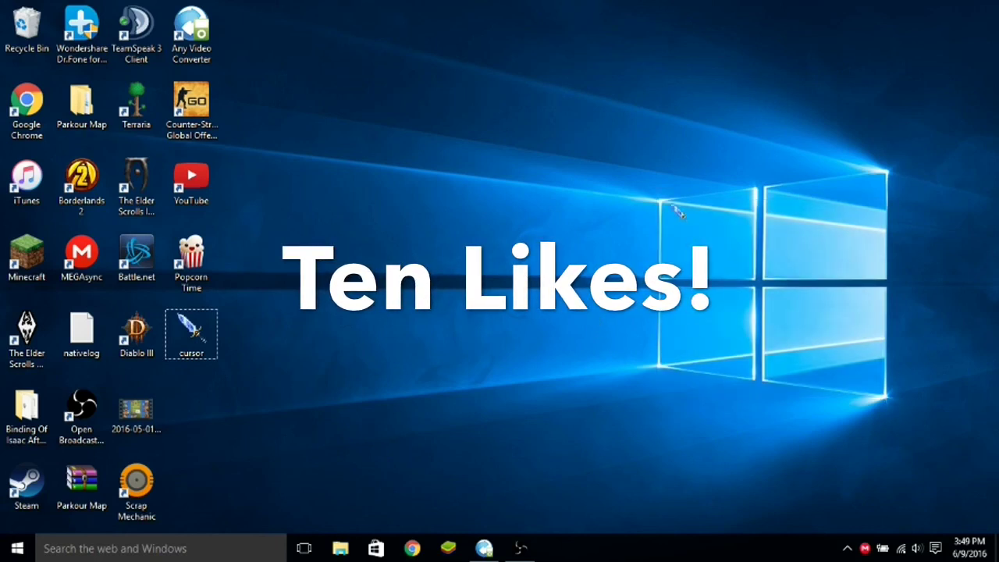
{"action": "left_click_drag", "start_coordinate": [659, 197], "coordinate": [396, 67]}
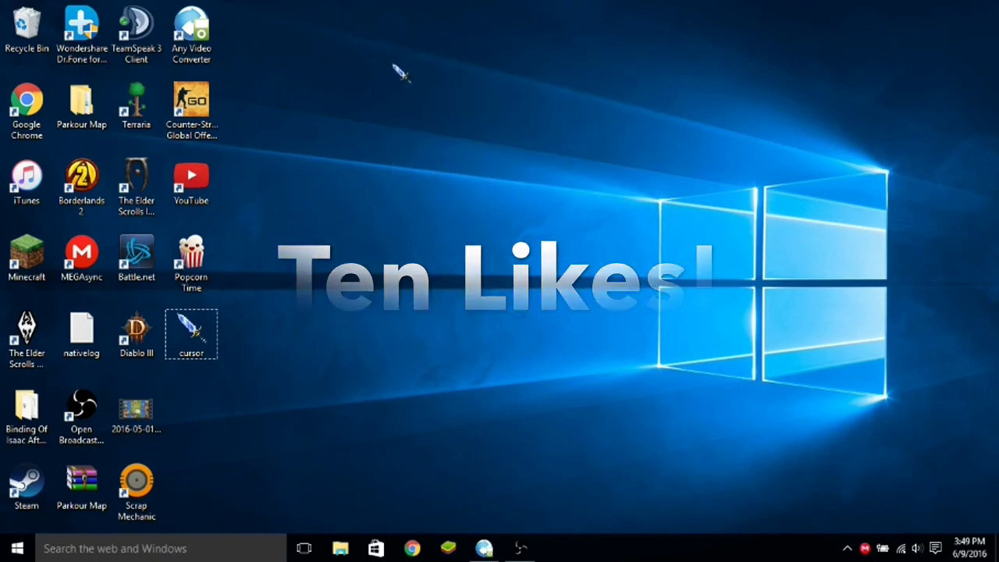